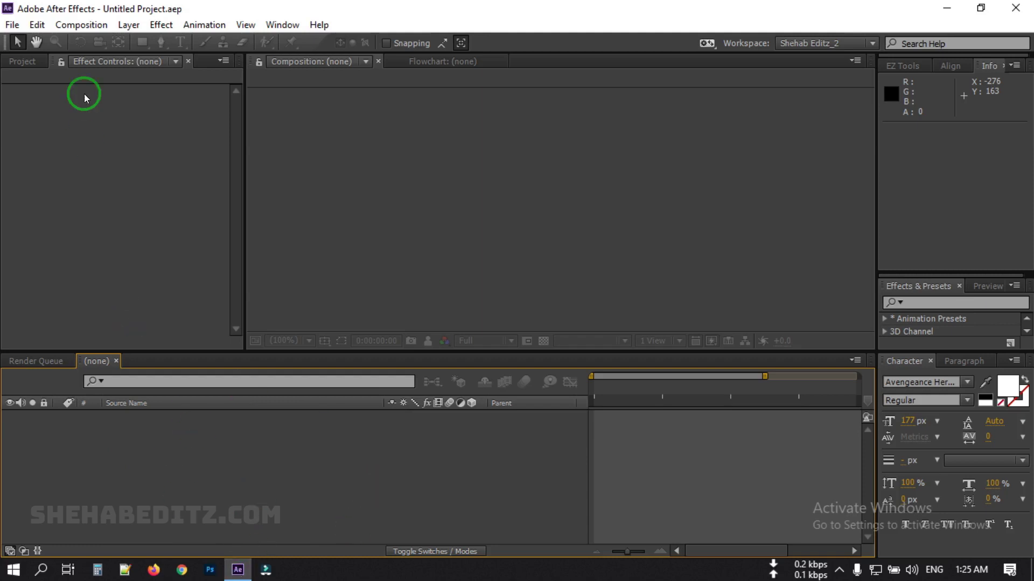
Step: Create a 1920×1080, 30 fps, 12-second composition named main
{"action": "left_click", "coordinate": [77, 26]}
{"action": "left_click", "coordinate": [103, 42]}
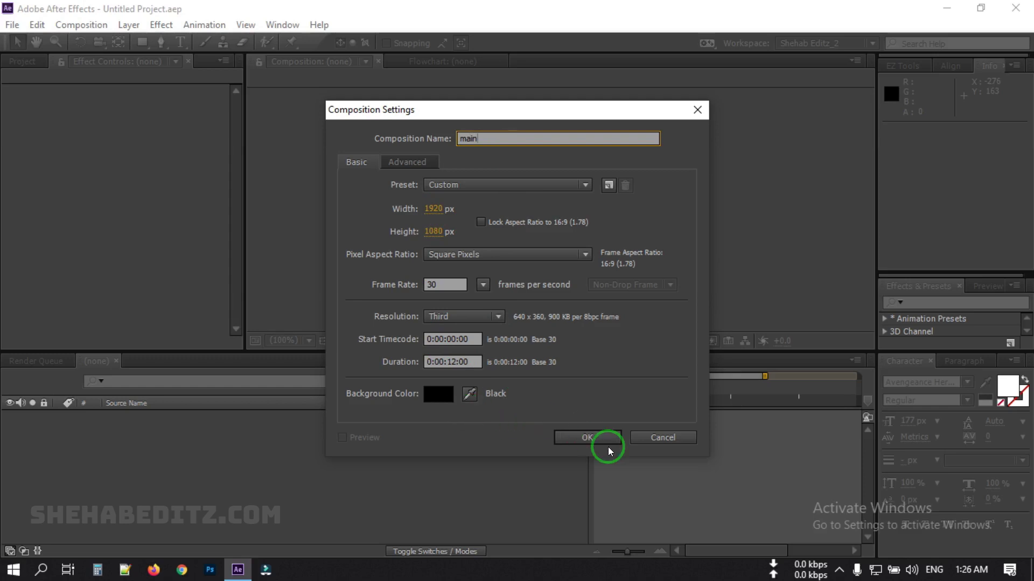
{"action": "left_click", "coordinate": [589, 438]}
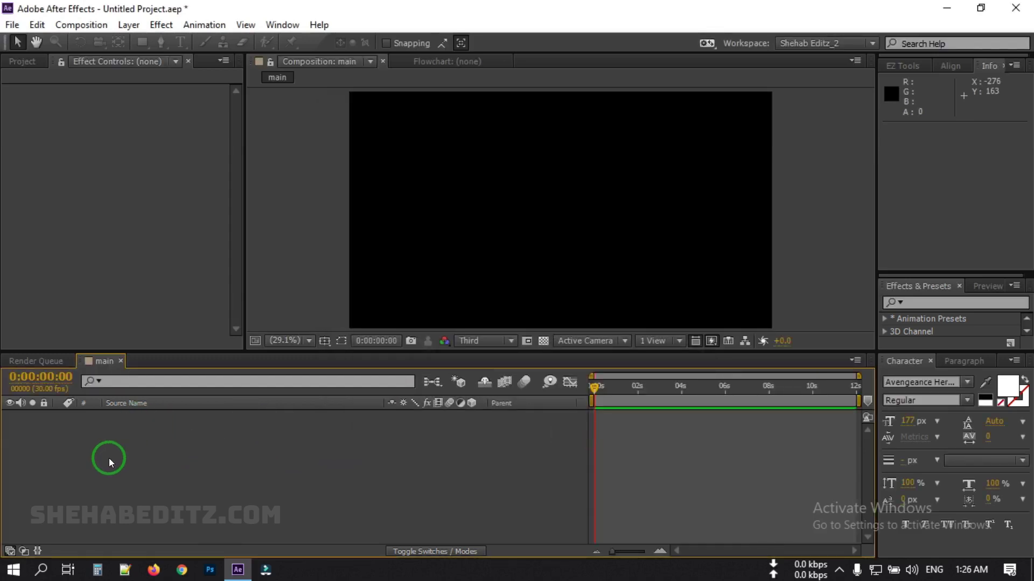
Step: Add a full-frame black solid named BG and select it
{"action": "right_click", "coordinate": [109, 463]}
{"action": "mouse_move", "coordinate": [169, 299]}
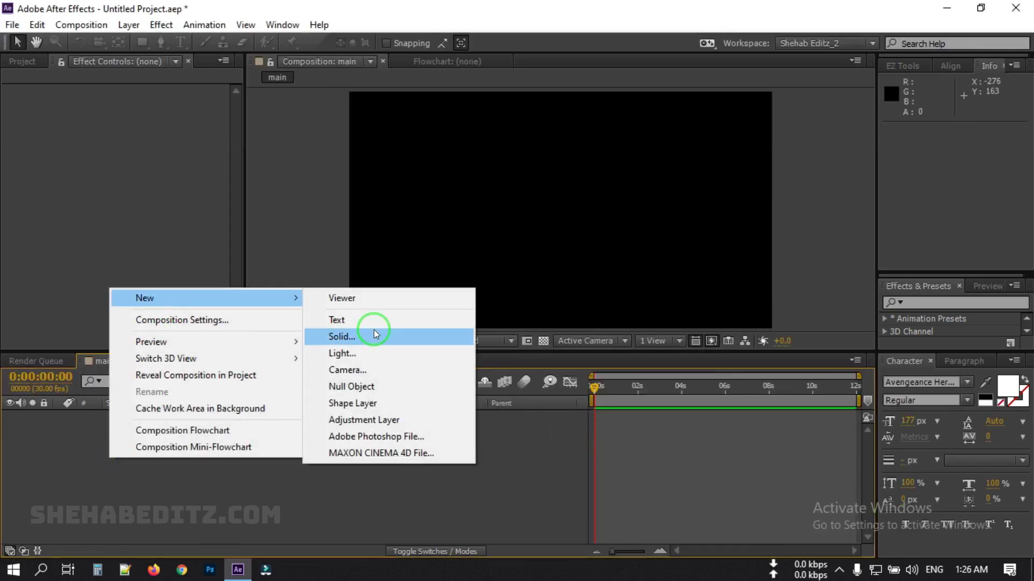
{"action": "left_click", "coordinate": [374, 337]}
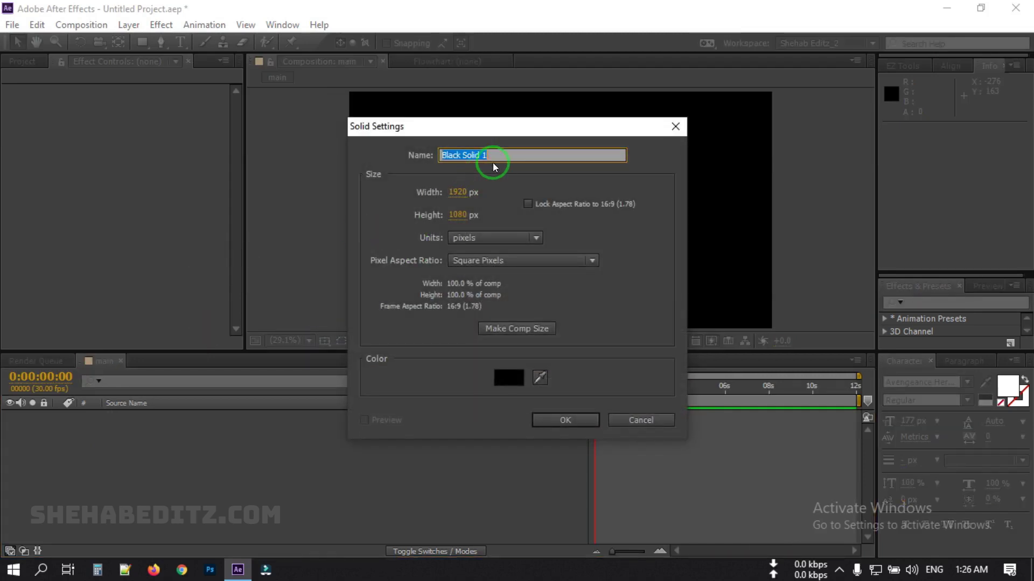
{"action": "type", "text": "Bg"}
{"action": "key", "text": "BackSpace"}
{"action": "type", "text": "G"}
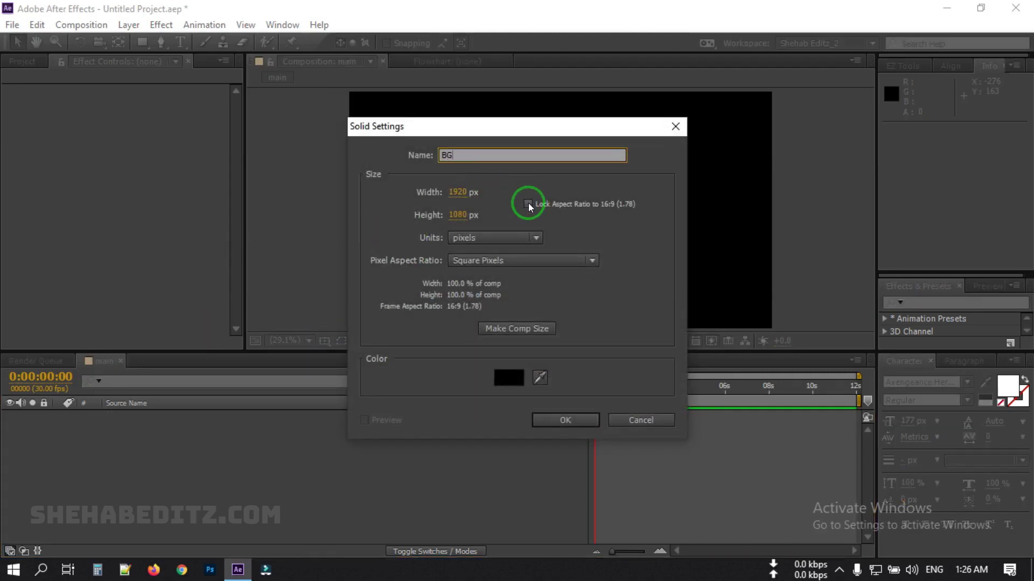
{"action": "left_click", "coordinate": [562, 423]}
{"action": "left_click", "coordinate": [122, 418]}
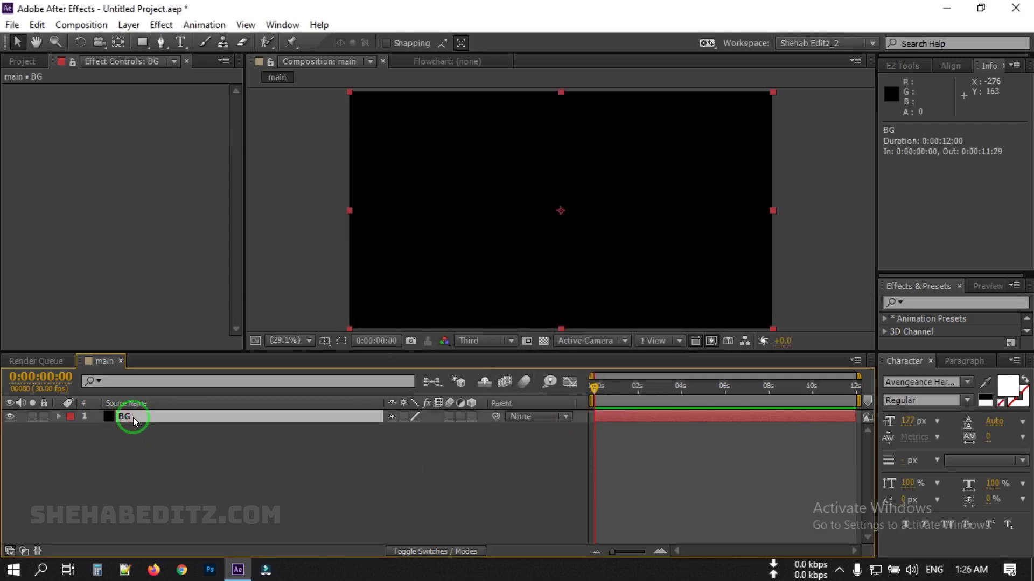
Step: Apply Gradient Ramp to BG as a Radial Ramp with its colours swapped
{"action": "key", "text": "ctrl+space"}
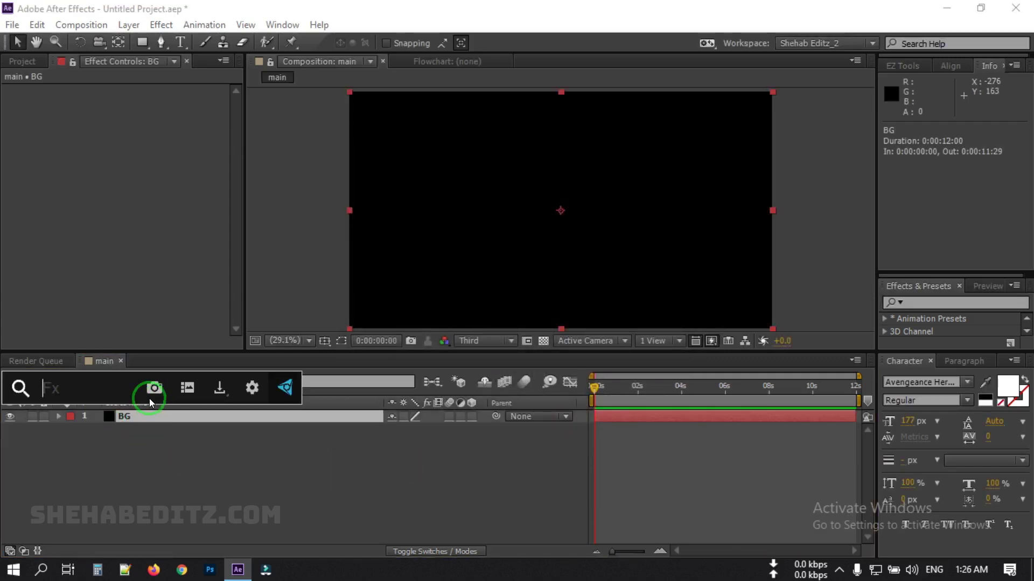
{"action": "type", "text": "ra"}
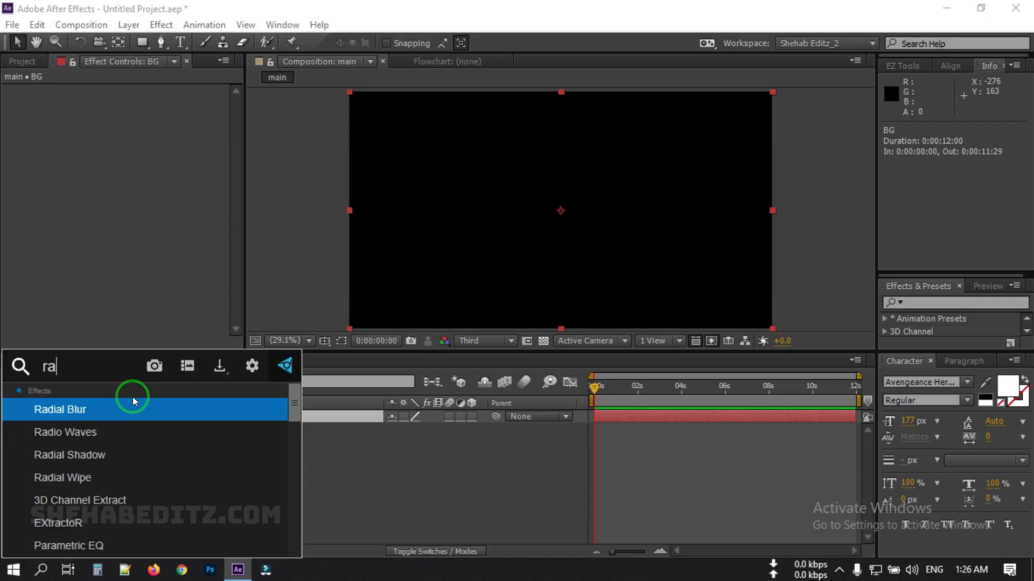
{"action": "type", "text": "mp"}
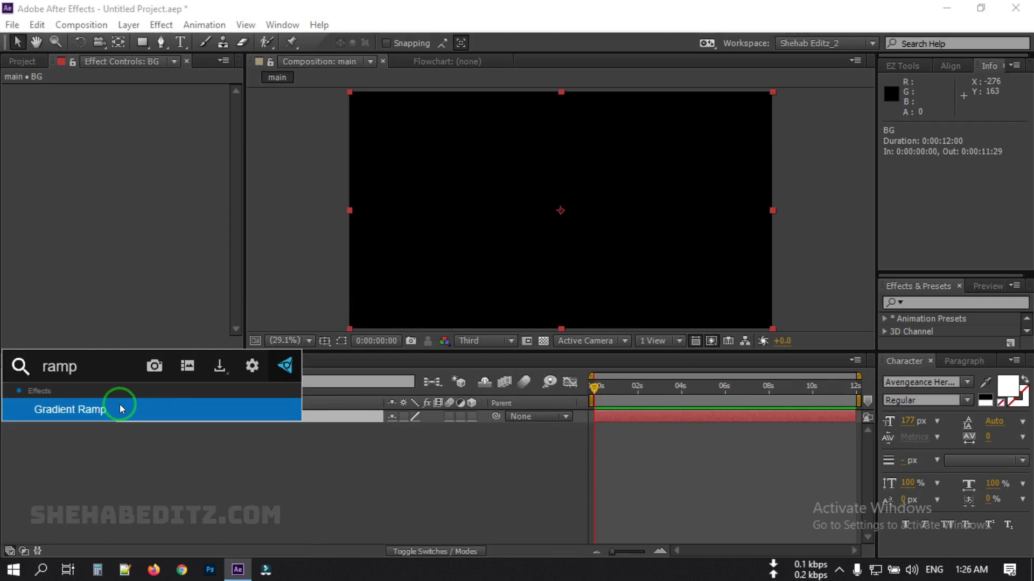
{"action": "key", "text": "Return"}
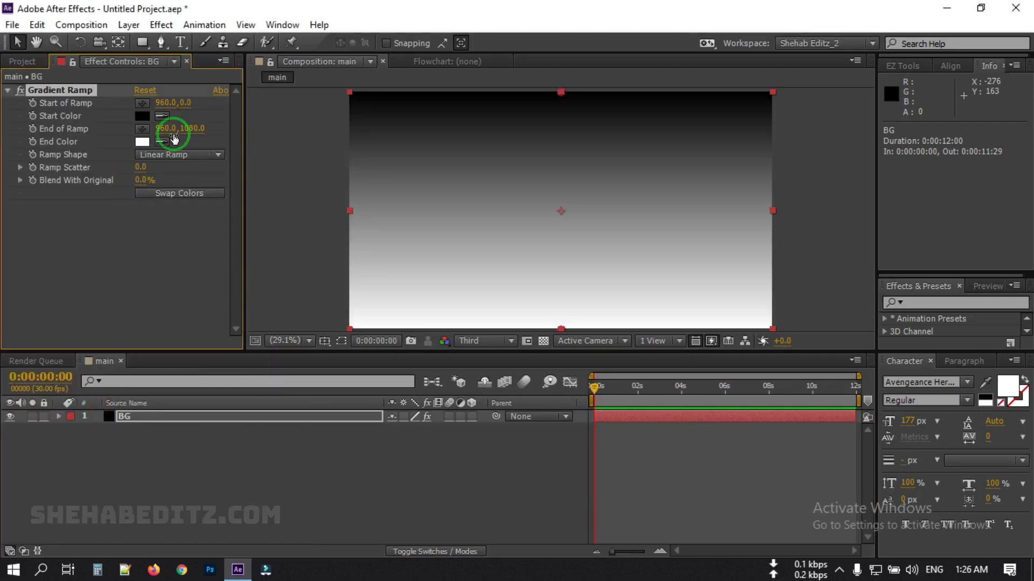
{"action": "left_click", "coordinate": [164, 154]}
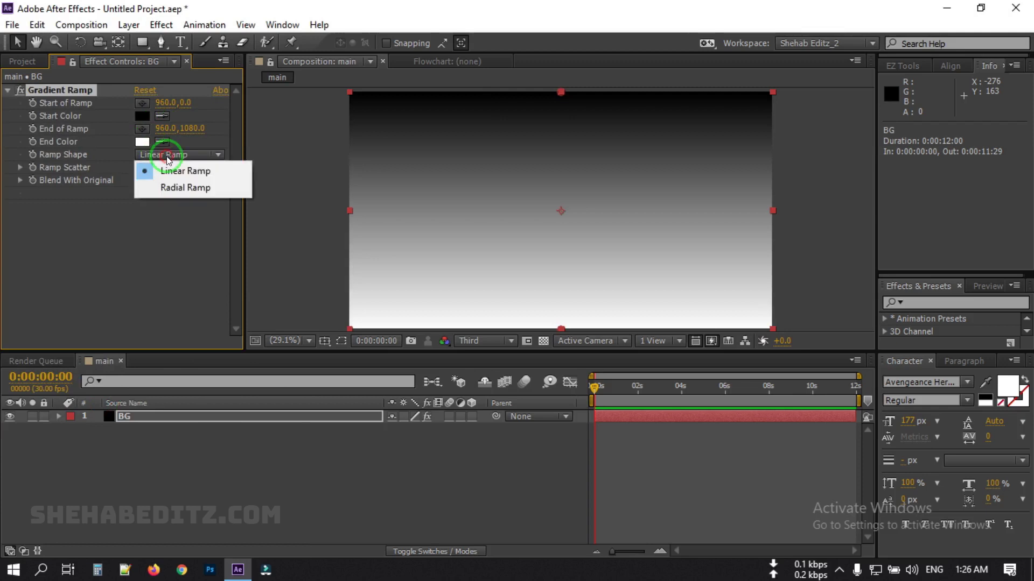
{"action": "left_click", "coordinate": [154, 188]}
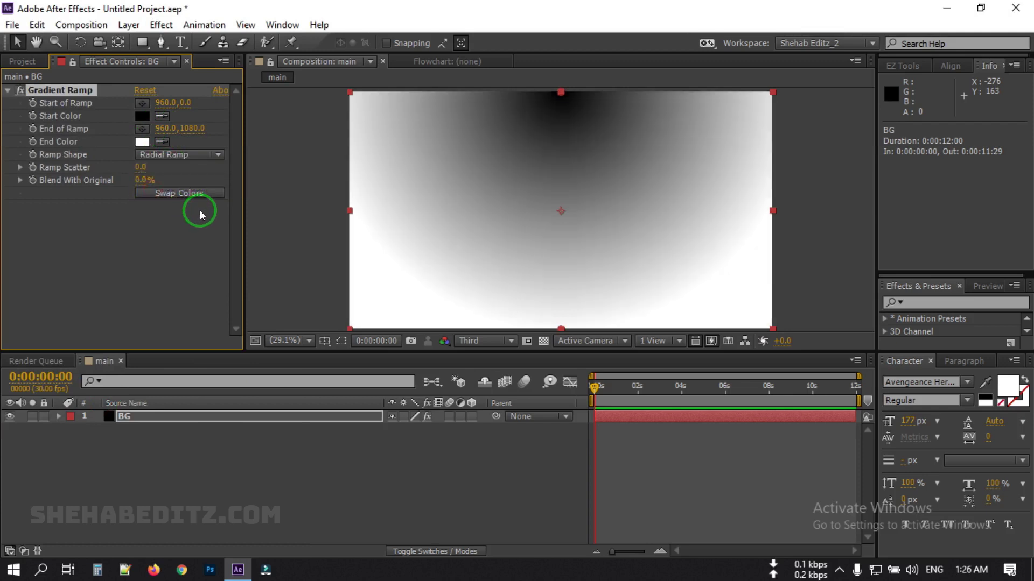
{"action": "left_click", "coordinate": [167, 195]}
Step: Place the ramp's start point at frame centre and its end point at the far right
{"action": "left_click_drag", "start_coordinate": [561, 93], "coordinate": [559, 209]}
{"action": "left_click_drag", "start_coordinate": [561, 329], "coordinate": [1011, 305]}
{"action": "left_click", "coordinate": [216, 473]}
{"action": "right_click", "coordinate": [109, 460]}
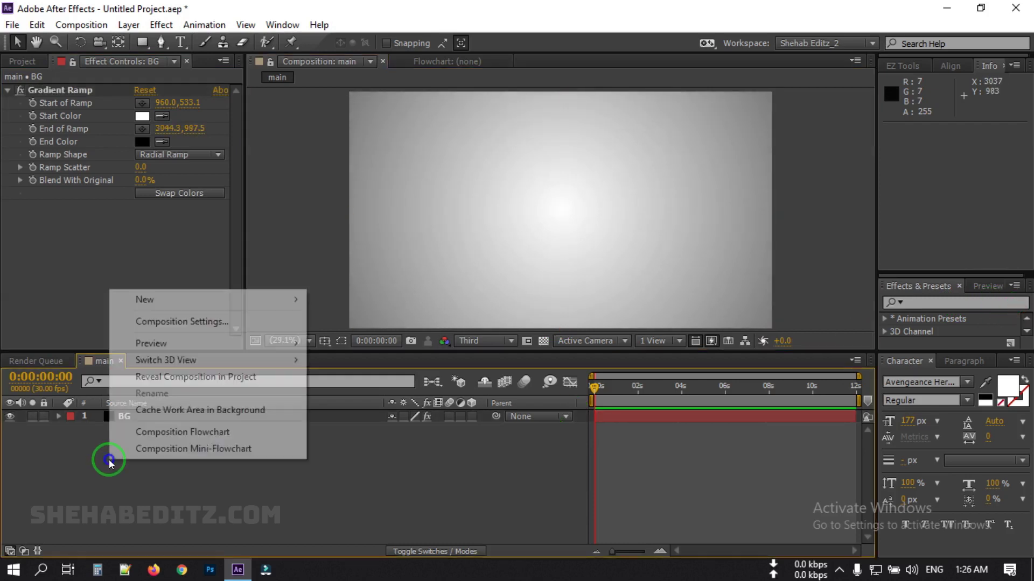
Step: Add a centred white AVENGERS text layer, then turn off its visibility
{"action": "mouse_move", "coordinate": [173, 300]}
{"action": "left_click", "coordinate": [357, 323]}
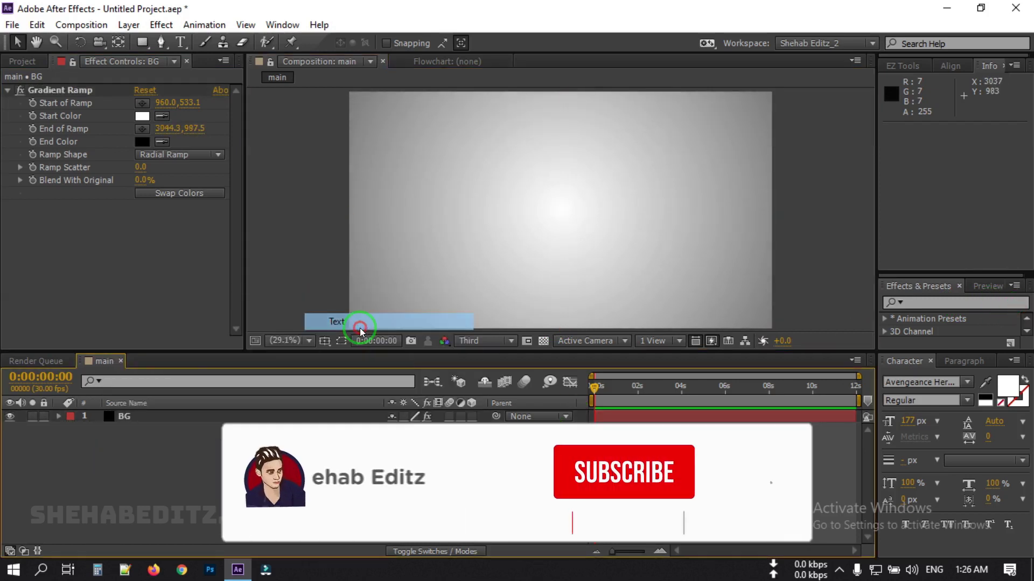
{"action": "type", "text": "AVENGERS"}
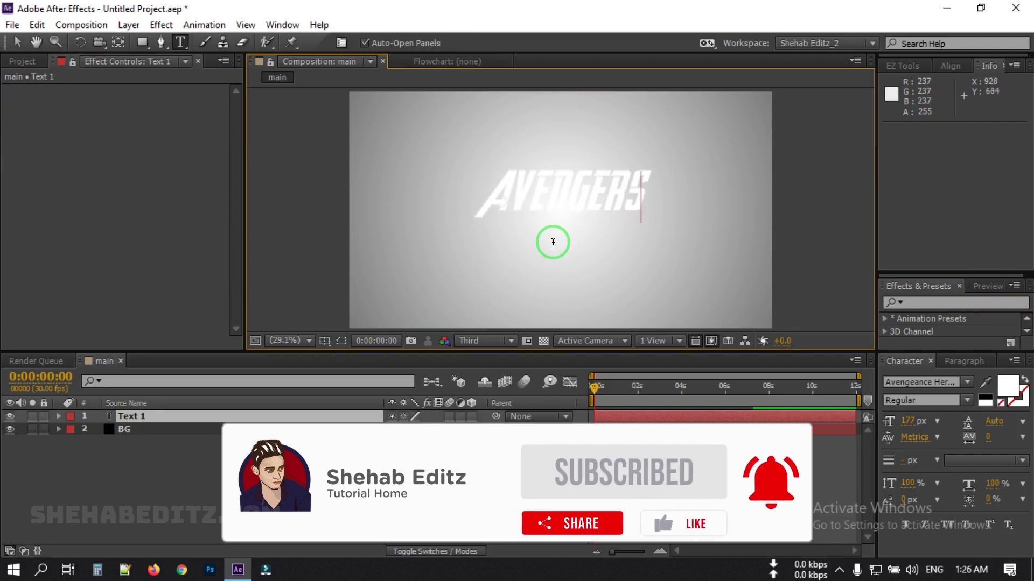
{"action": "left_click", "coordinate": [156, 445]}
{"action": "left_click", "coordinate": [128, 421]}
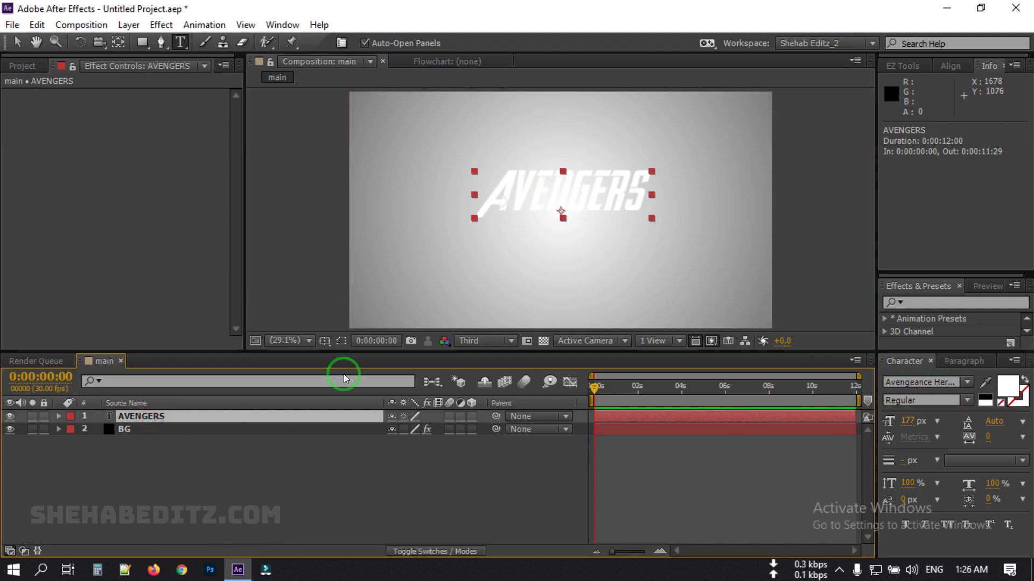
{"action": "left_click", "coordinate": [198, 445]}
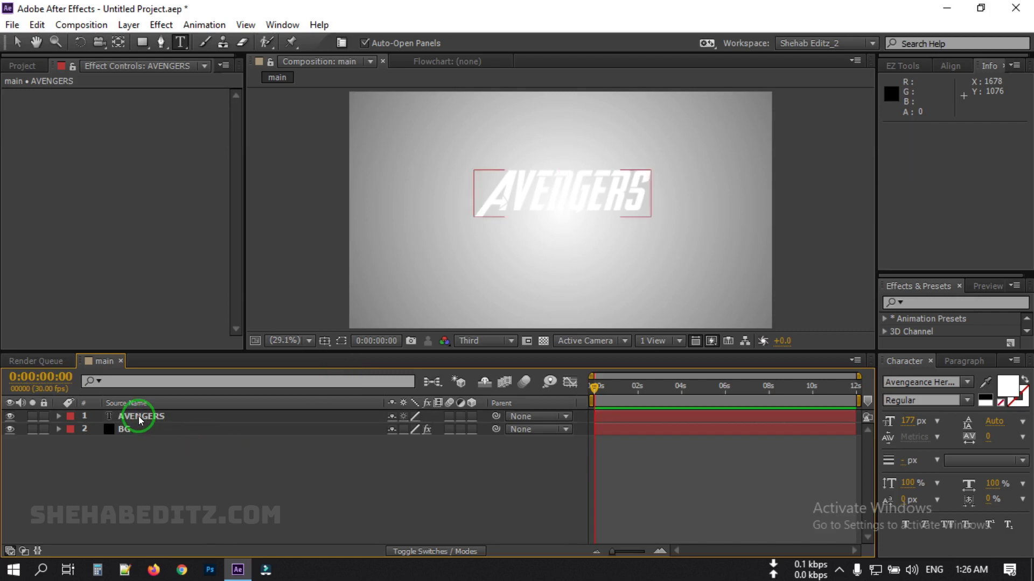
{"action": "left_click", "coordinate": [10, 420]}
{"action": "right_click", "coordinate": [125, 474]}
Step: Create a solid named E3D and apply the Element effect to it
{"action": "mouse_move", "coordinate": [159, 313]}
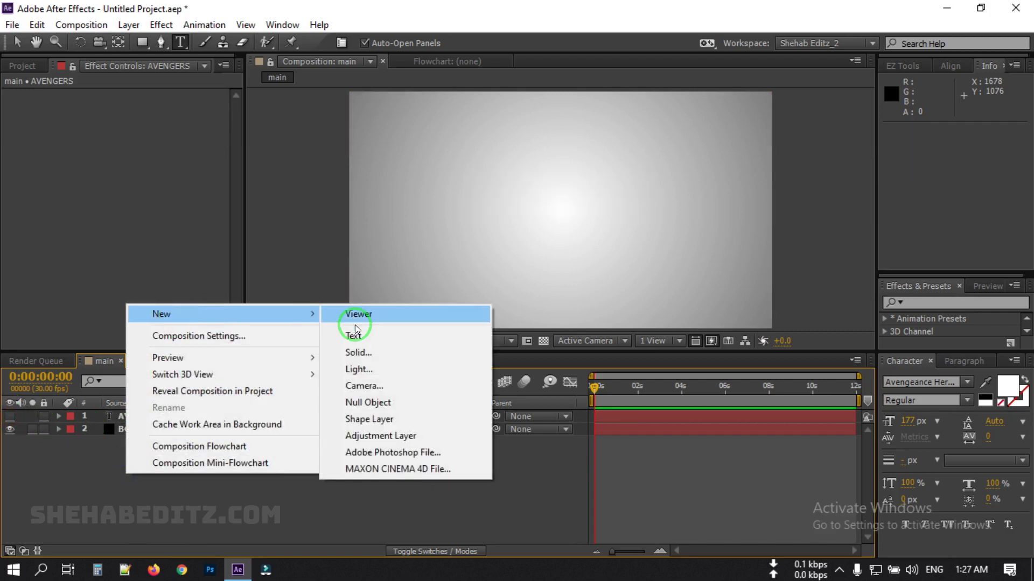
{"action": "left_click", "coordinate": [371, 353]}
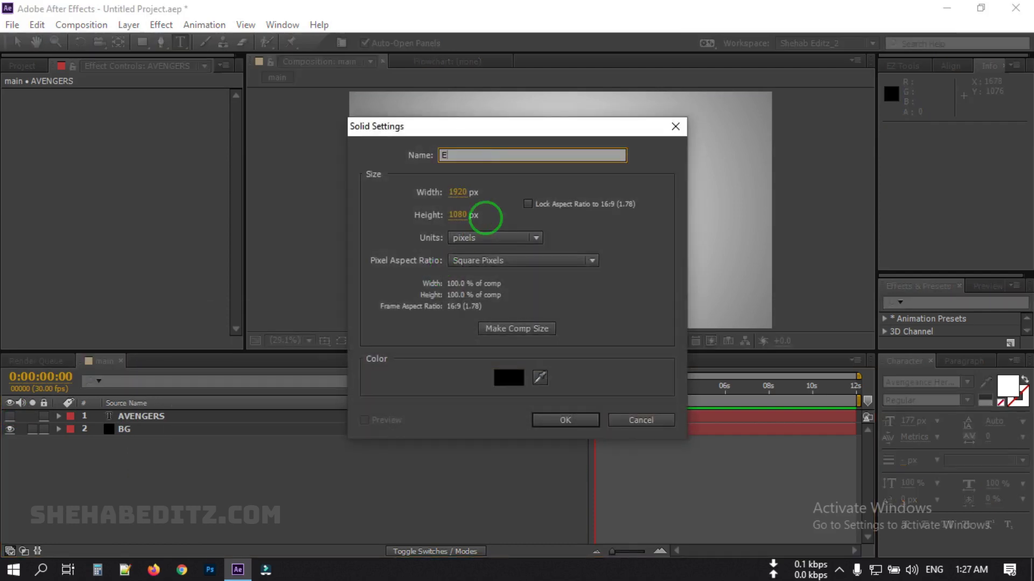
{"action": "type", "text": "E3D"}
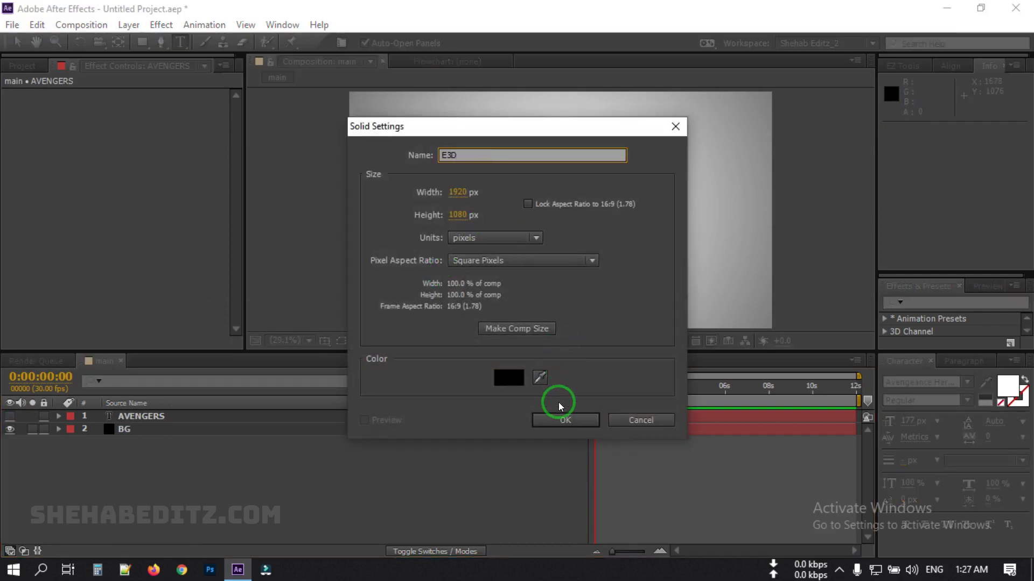
{"action": "left_click", "coordinate": [554, 422]}
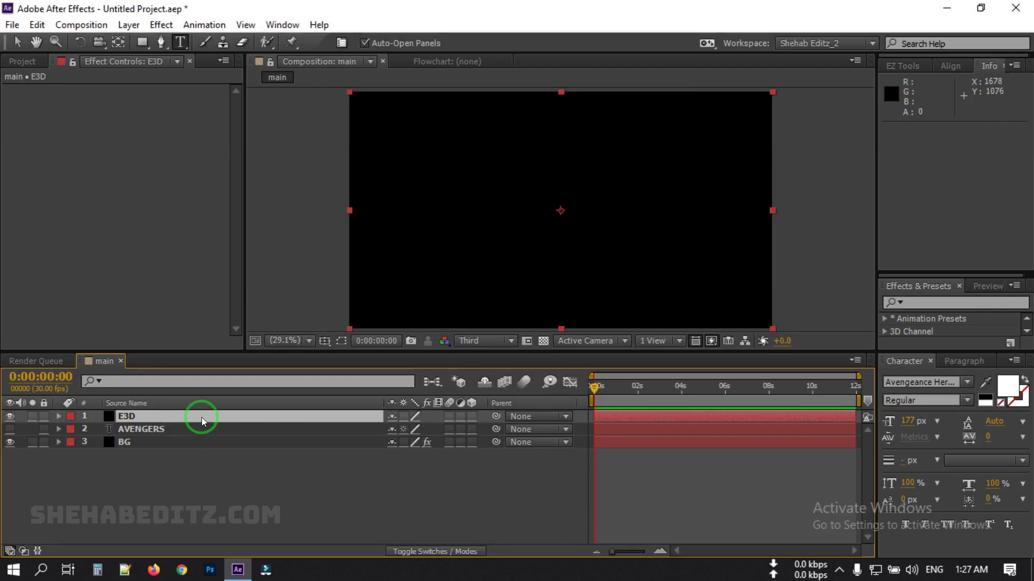
{"action": "left_click", "coordinate": [126, 417]}
{"action": "left_click", "coordinate": [161, 25]}
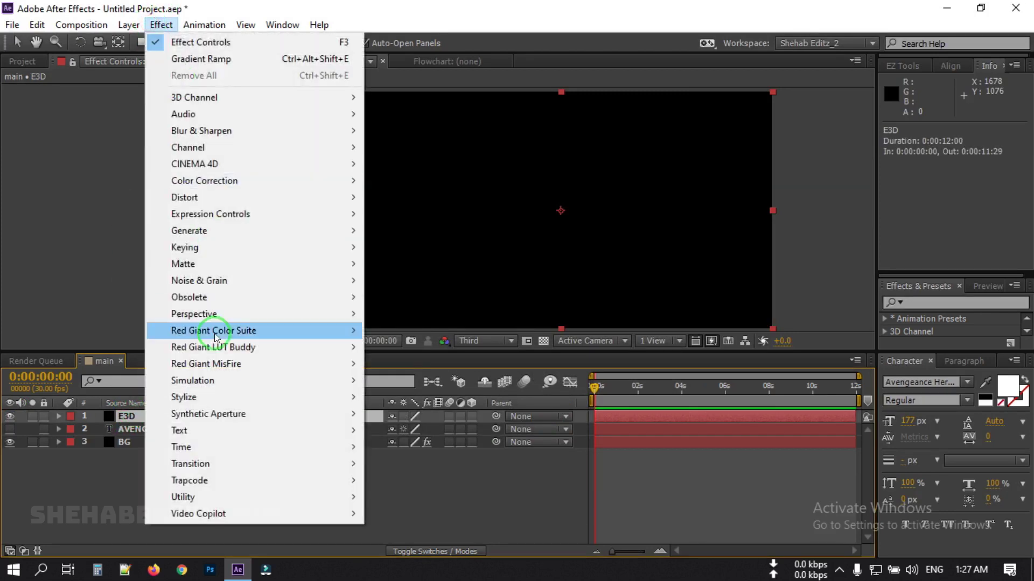
{"action": "mouse_move", "coordinate": [275, 515]}
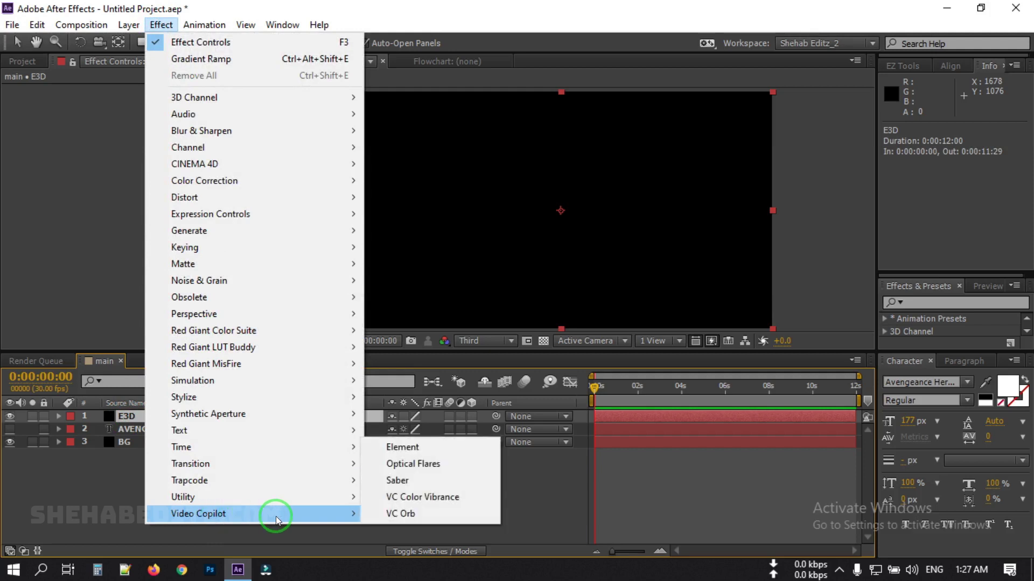
{"action": "left_click", "coordinate": [404, 449]}
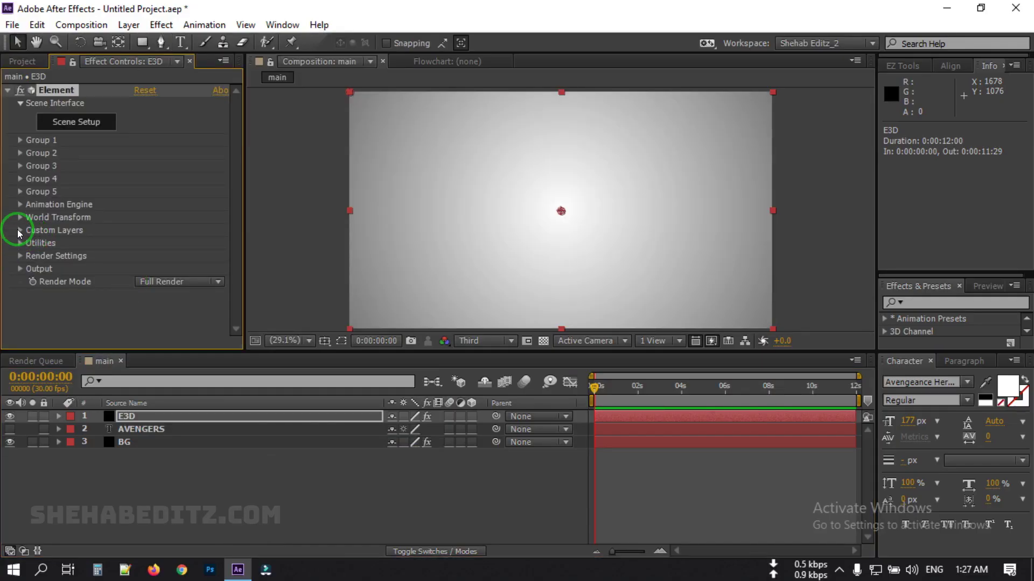
Step: Set Element's Path Layer 1 to AVENGERS and open Scene Setup
{"action": "left_click", "coordinate": [19, 231]}
{"action": "left_click", "coordinate": [33, 242]}
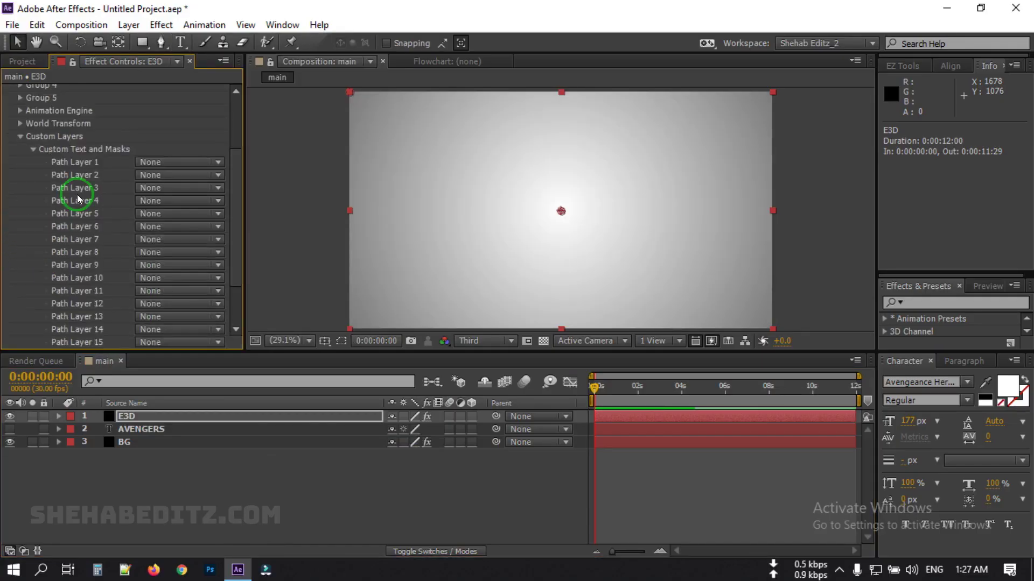
{"action": "left_click", "coordinate": [149, 163]}
{"action": "left_click", "coordinate": [186, 220]}
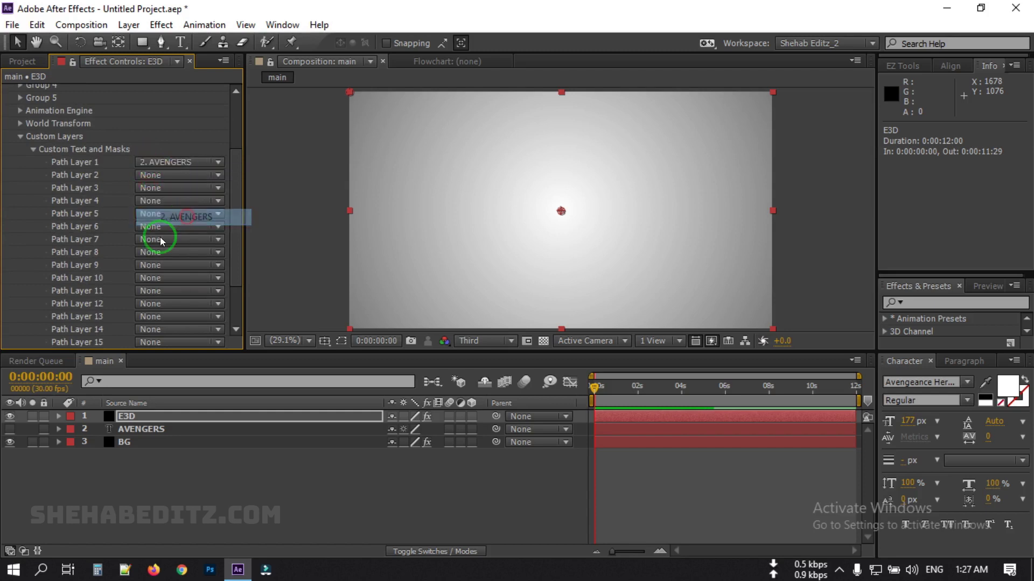
{"action": "scroll", "coordinate": [97, 226], "scroll_direction": "up", "scroll_amount": 5}
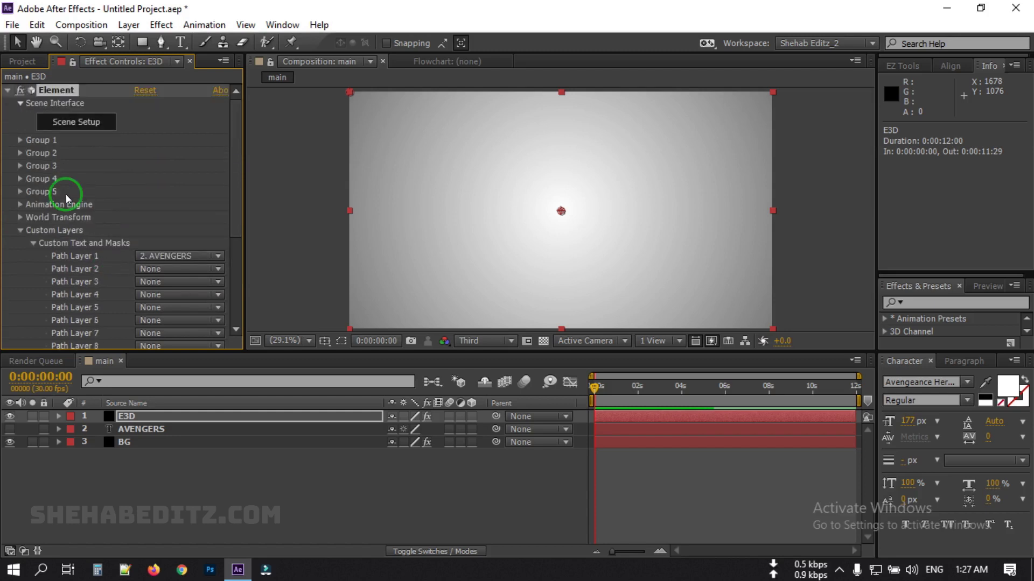
{"action": "left_click", "coordinate": [65, 129]}
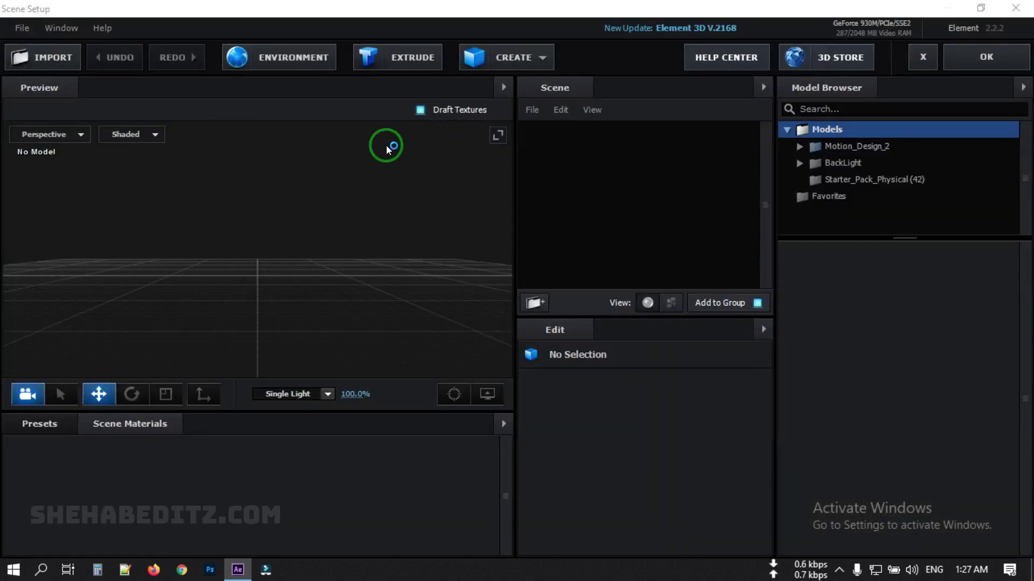
Step: Extrude the AVENGERS text and set Path Resolution to Extreme
{"action": "left_click", "coordinate": [420, 61]}
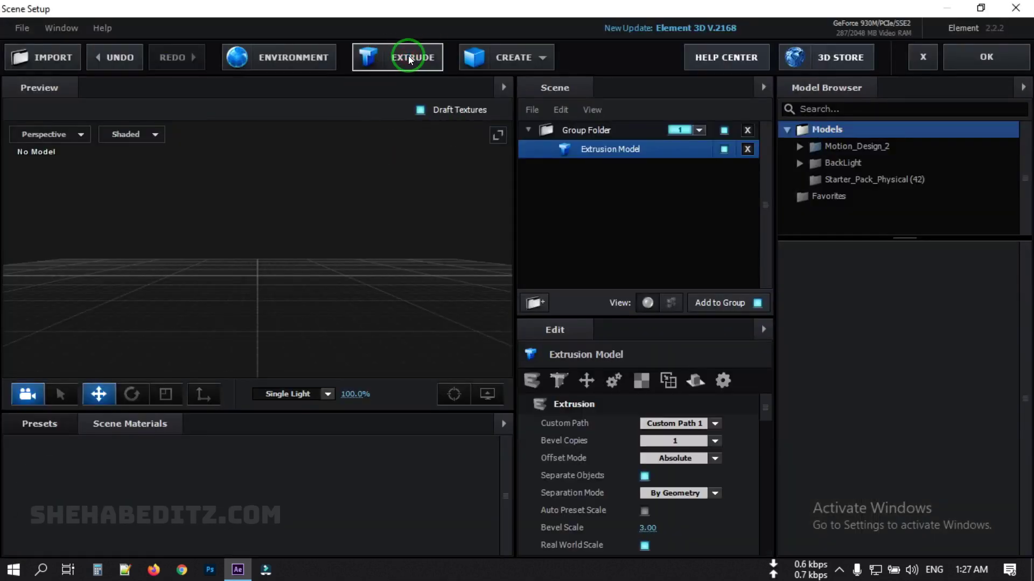
{"action": "left_click_drag", "start_coordinate": [188, 253], "coordinate": [280, 278]}
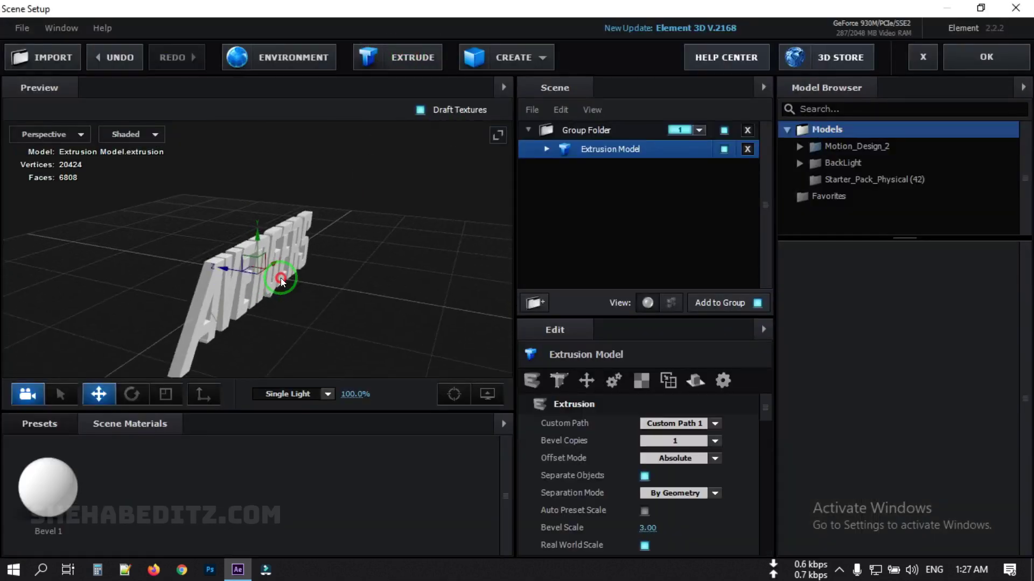
{"action": "scroll", "coordinate": [738, 451], "scroll_direction": "down", "scroll_amount": 3}
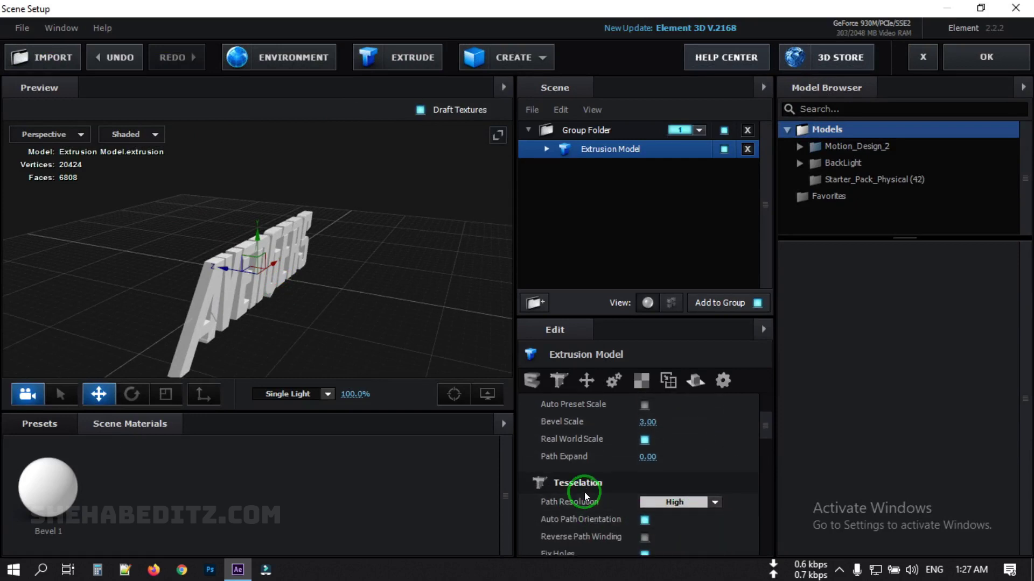
{"action": "left_click", "coordinate": [705, 502]}
{"action": "left_click", "coordinate": [680, 482]}
{"action": "scroll", "coordinate": [718, 453], "scroll_direction": "up", "scroll_amount": 3}
Step: Set the Bevel 1 Extrude depth to 5
{"action": "left_click", "coordinate": [547, 150]}
{"action": "left_click", "coordinate": [584, 169]}
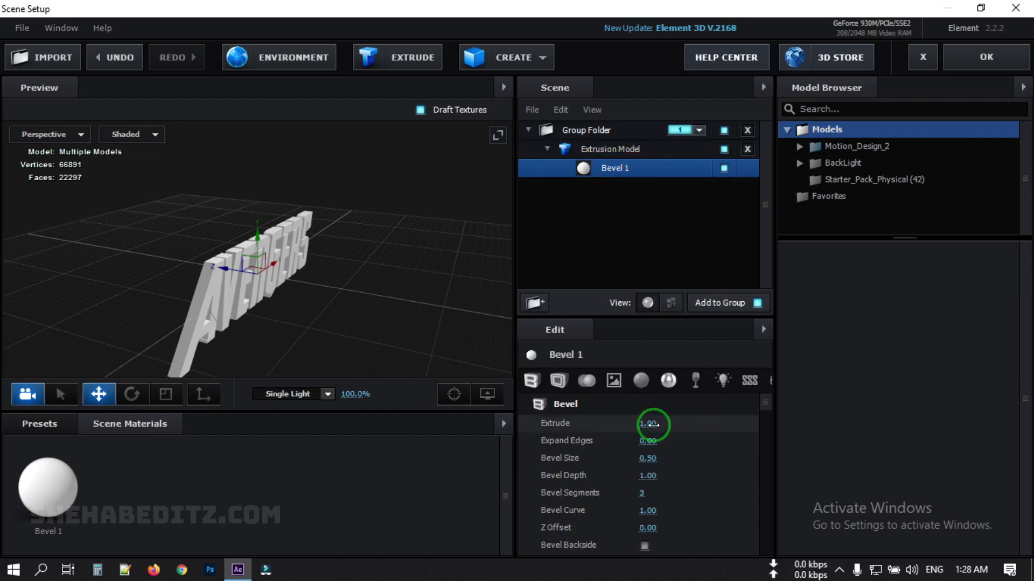
{"action": "left_click", "coordinate": [645, 423]}
{"action": "type", "text": "5"}
{"action": "key", "text": "Return"}
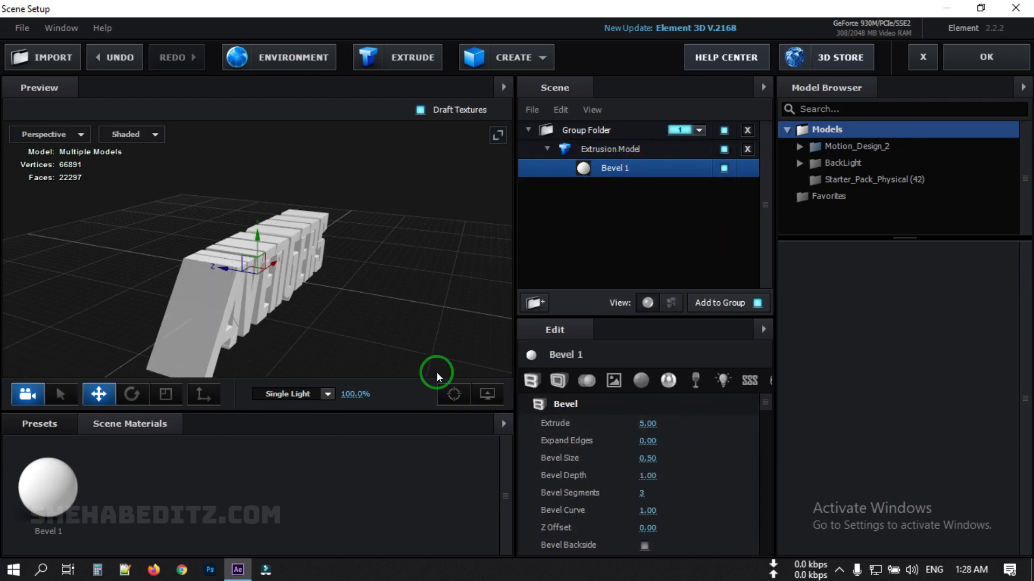
{"action": "left_click_drag", "start_coordinate": [316, 292], "coordinate": [343, 297]}
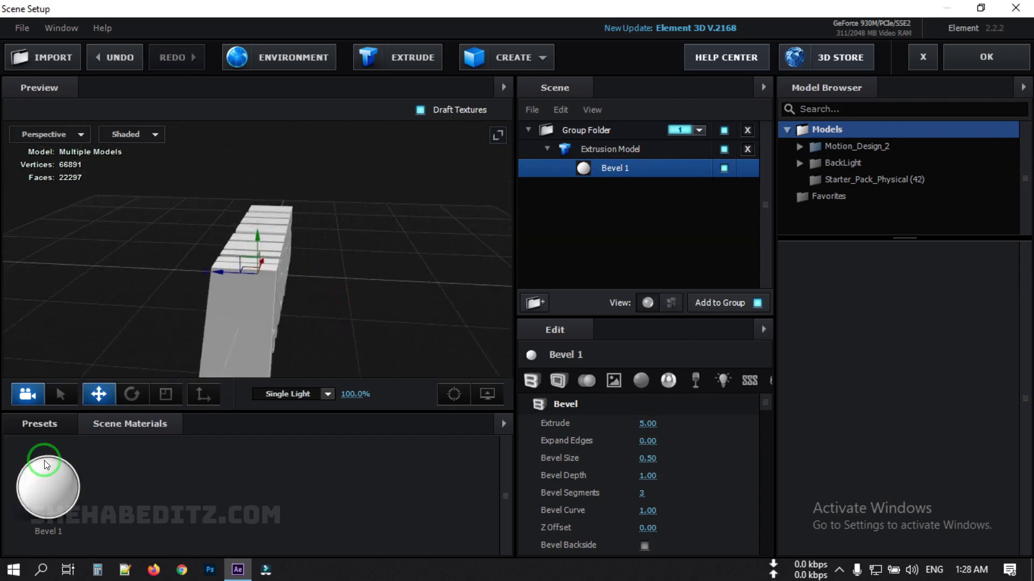
Step: Open the Pro_Shaders_2 Metal presets and drop a black metal onto Bevel 1
{"action": "left_click", "coordinate": [46, 434]}
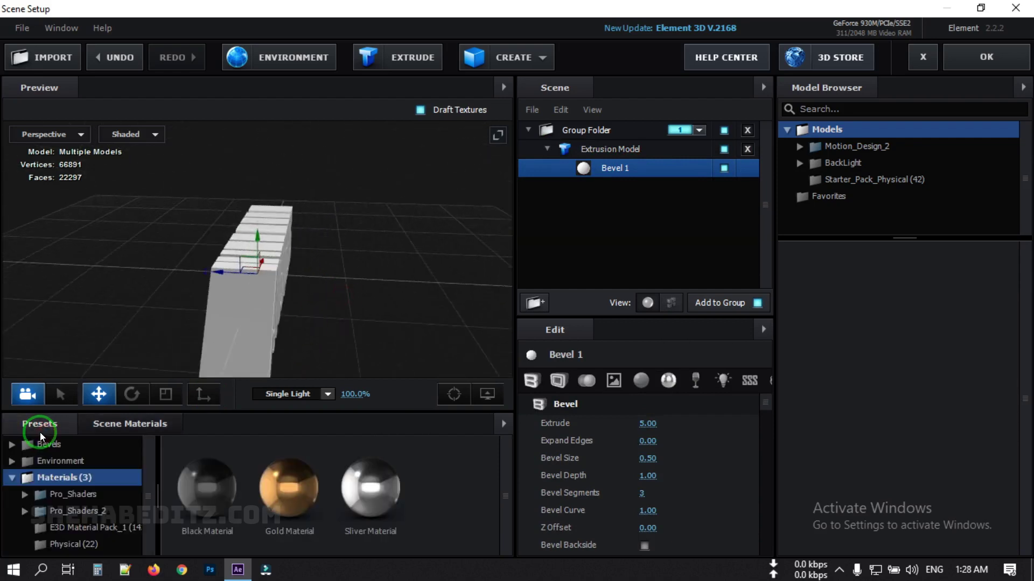
{"action": "double_click", "coordinate": [61, 512]}
{"action": "scroll", "coordinate": [80, 511], "scroll_direction": "down", "scroll_amount": 3}
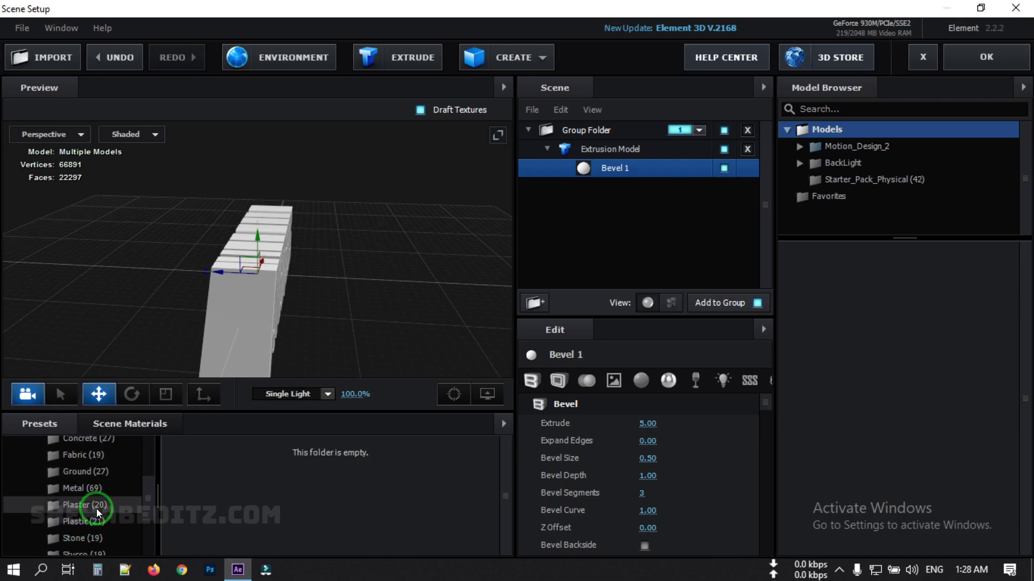
{"action": "left_click", "coordinate": [81, 488]}
{"action": "scroll", "coordinate": [382, 503], "scroll_direction": "down", "scroll_amount": 1}
{"action": "scroll", "coordinate": [307, 509], "scroll_direction": "down", "scroll_amount": 2}
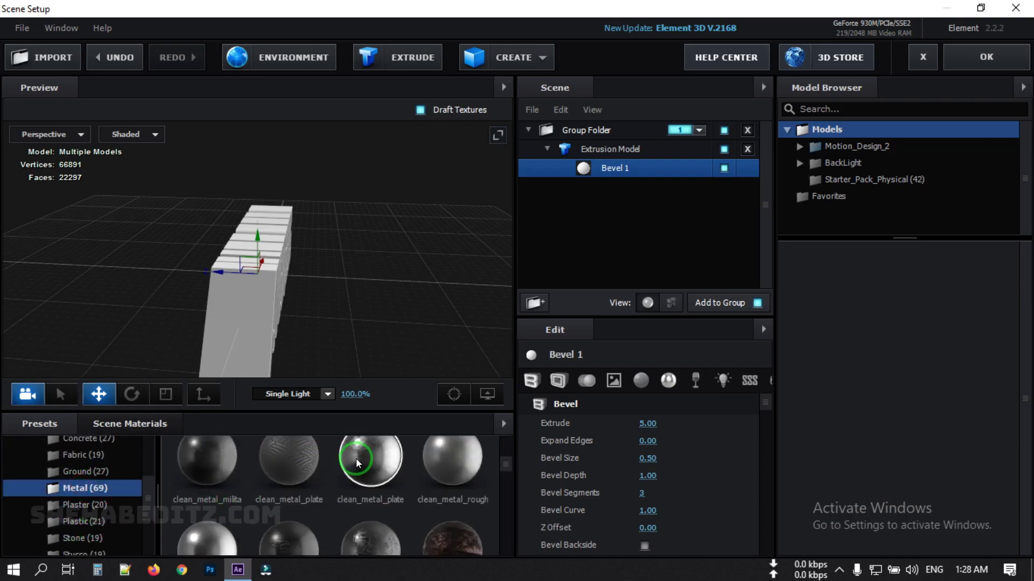
{"action": "left_click_drag", "start_coordinate": [337, 505], "coordinate": [611, 172]}
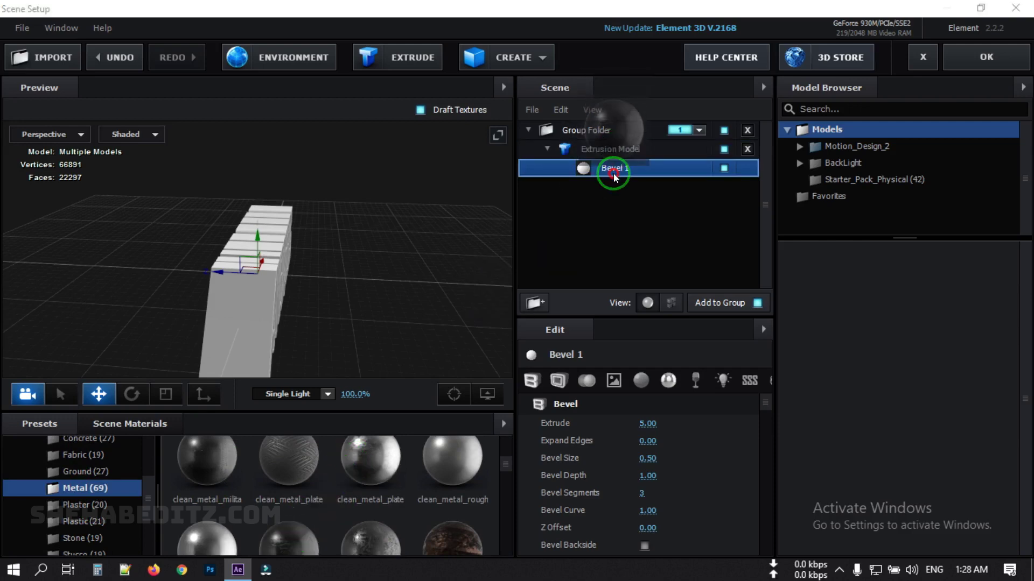
{"action": "left_click_drag", "start_coordinate": [257, 300], "coordinate": [216, 295]}
Step: Replace it with the glossy clean_metal_plate_gloss material
{"action": "left_click_drag", "start_coordinate": [352, 455], "coordinate": [641, 168]}
{"action": "left_click_drag", "start_coordinate": [317, 258], "coordinate": [393, 281]}
{"action": "scroll", "coordinate": [387, 500], "scroll_direction": "down", "scroll_amount": 1}
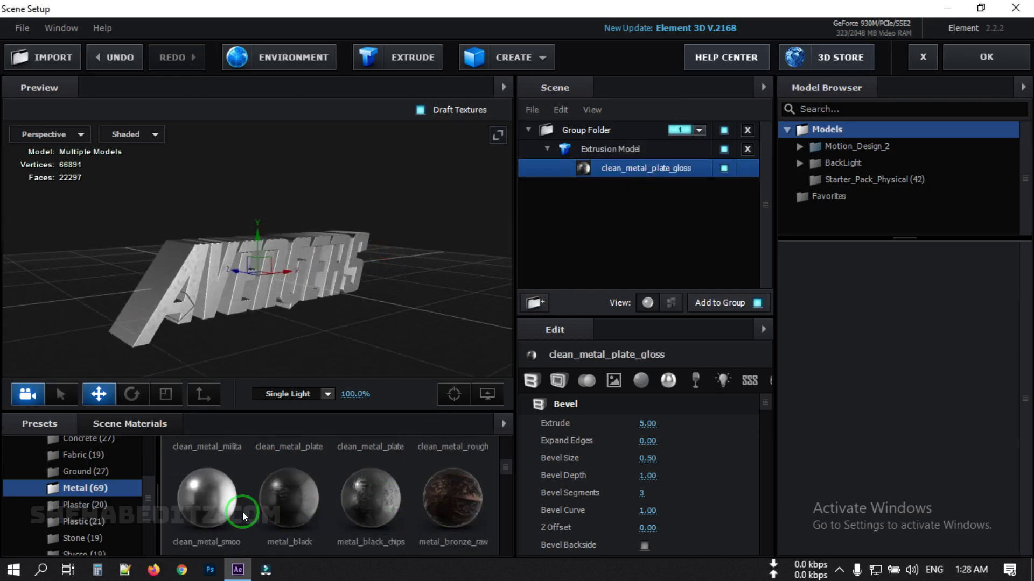
{"action": "scroll", "coordinate": [258, 517], "scroll_direction": "up", "scroll_amount": 1}
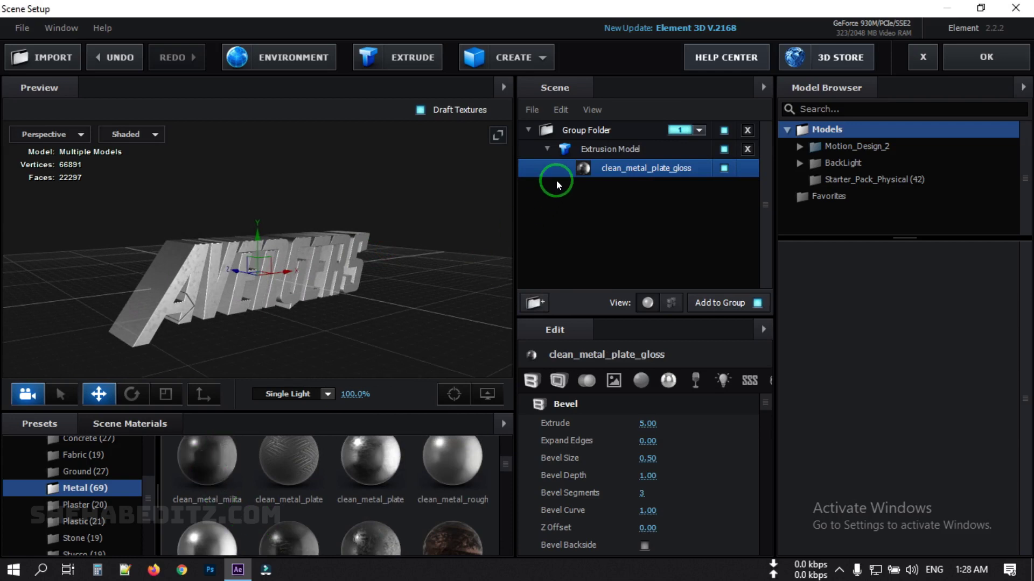
Step: Duplicate the extrusion model and enable Bevel Outline on the first copy
{"action": "left_click", "coordinate": [588, 151]}
{"action": "right_click", "coordinate": [589, 151]}
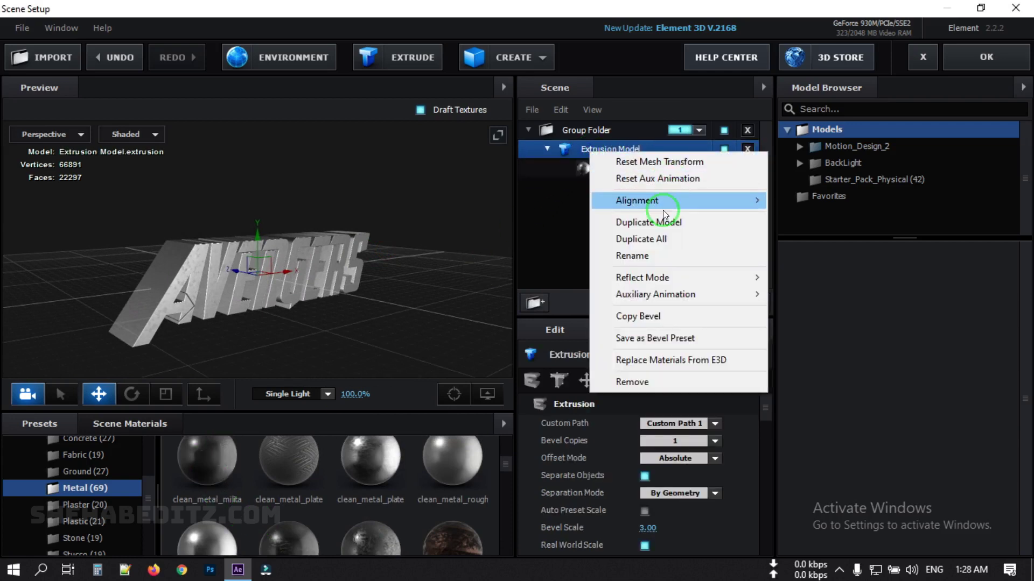
{"action": "left_click", "coordinate": [671, 222]}
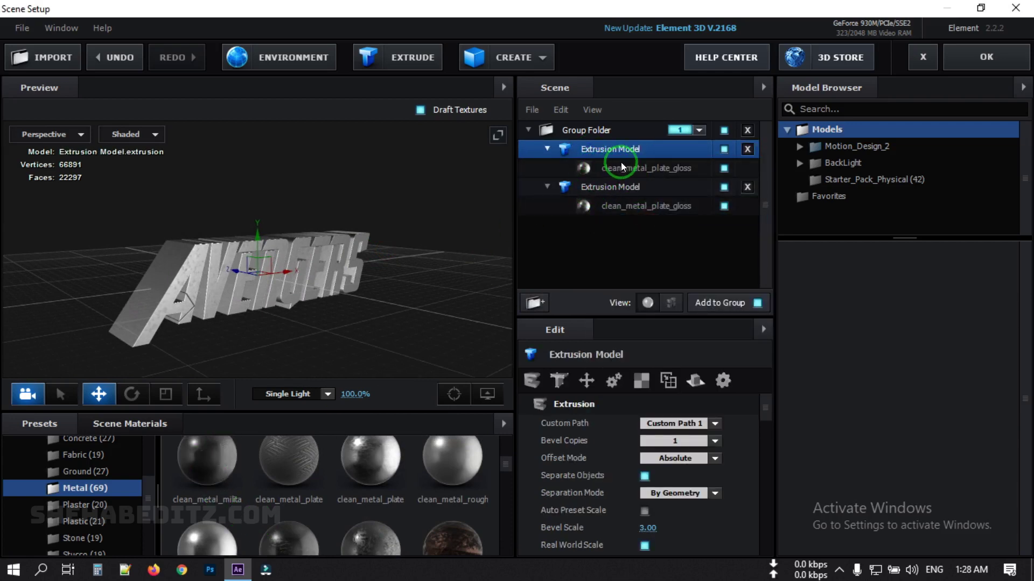
{"action": "left_click_drag", "start_coordinate": [192, 295], "coordinate": [201, 293]}
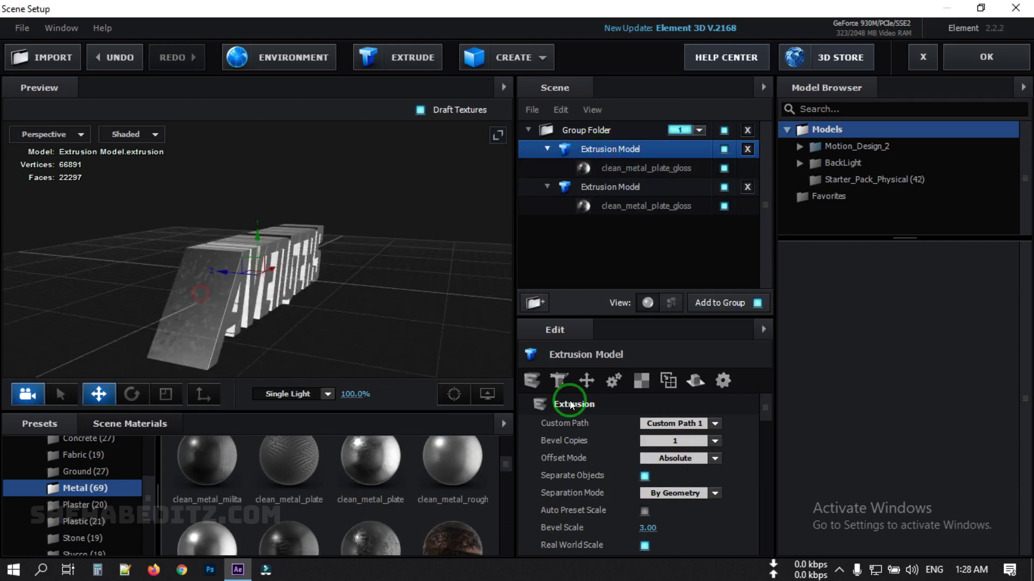
{"action": "left_click", "coordinate": [619, 168]}
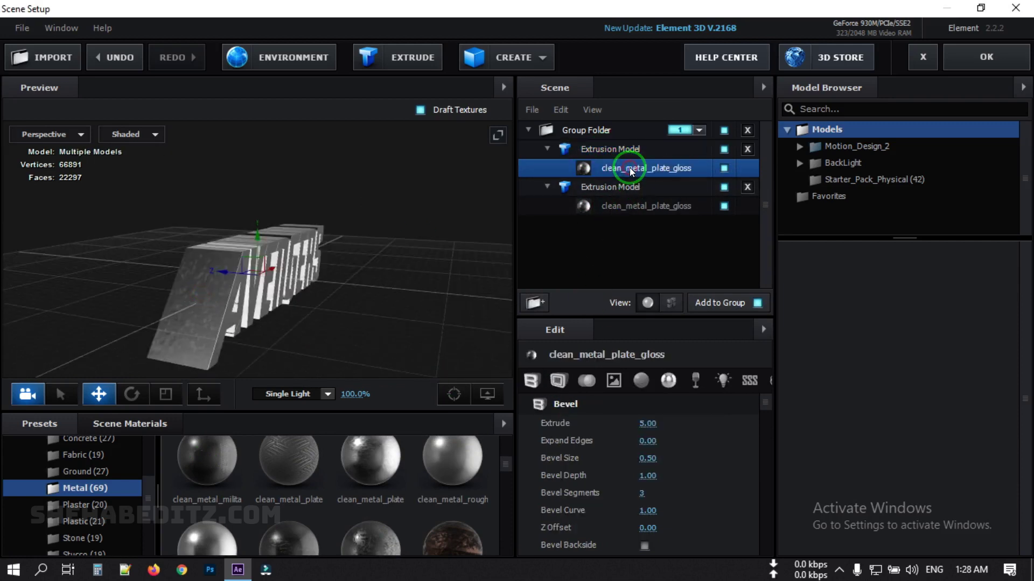
{"action": "left_click", "coordinate": [559, 380]}
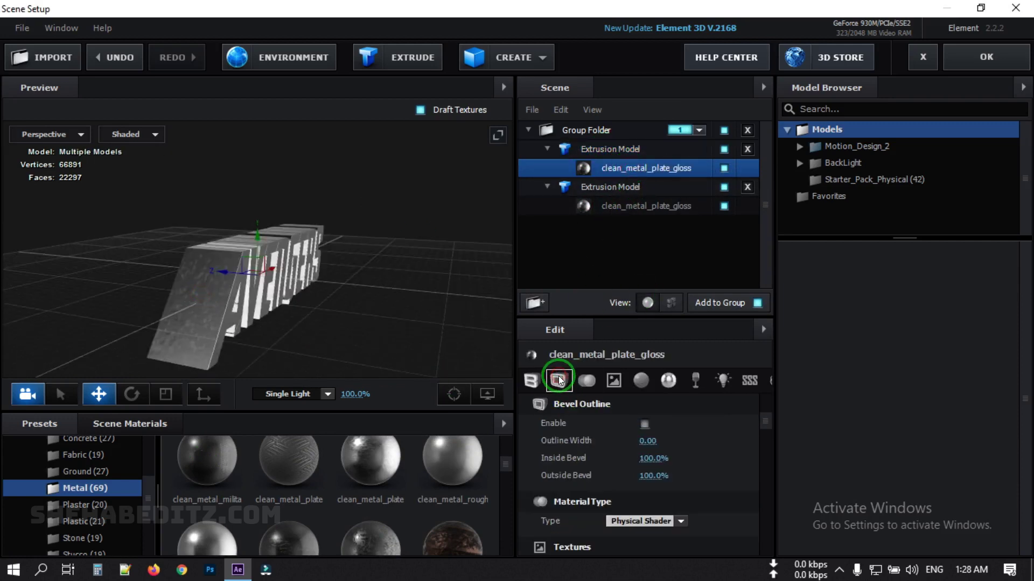
{"action": "left_click", "coordinate": [645, 426]}
{"action": "left_click_drag", "start_coordinate": [283, 343], "coordinate": [227, 343]}
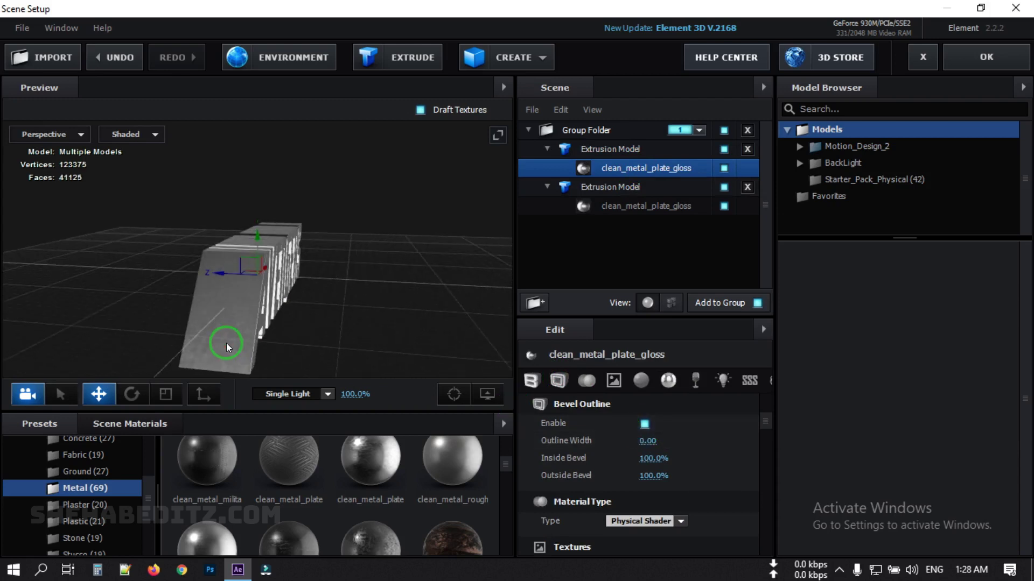
Step: Lower the first copy's extrude to 3.92 and widen Outside Bevel to about 204%
{"action": "left_click", "coordinate": [601, 149]}
{"action": "left_click", "coordinate": [623, 168]}
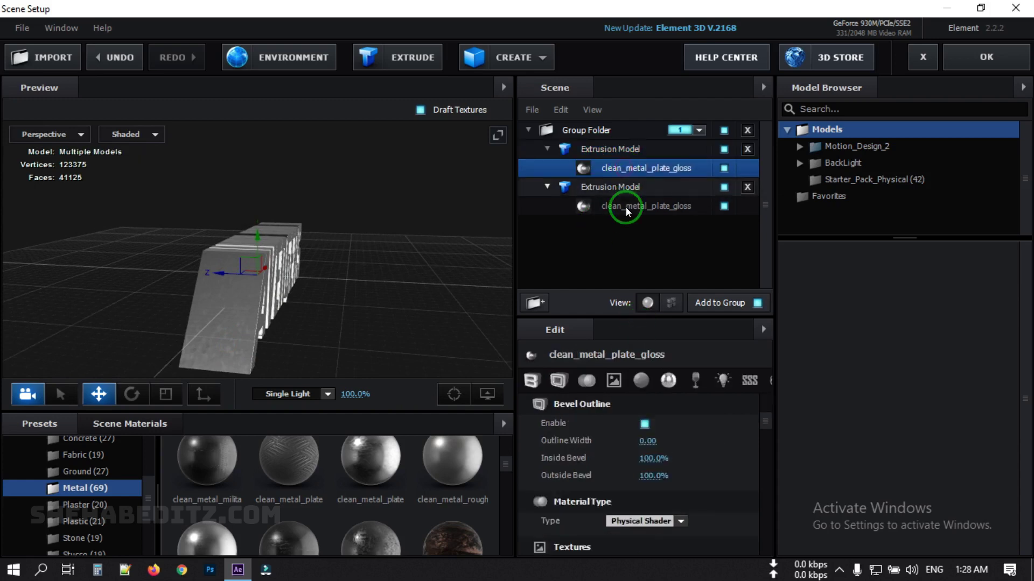
{"action": "scroll", "coordinate": [664, 457], "scroll_direction": "up", "scroll_amount": 5}
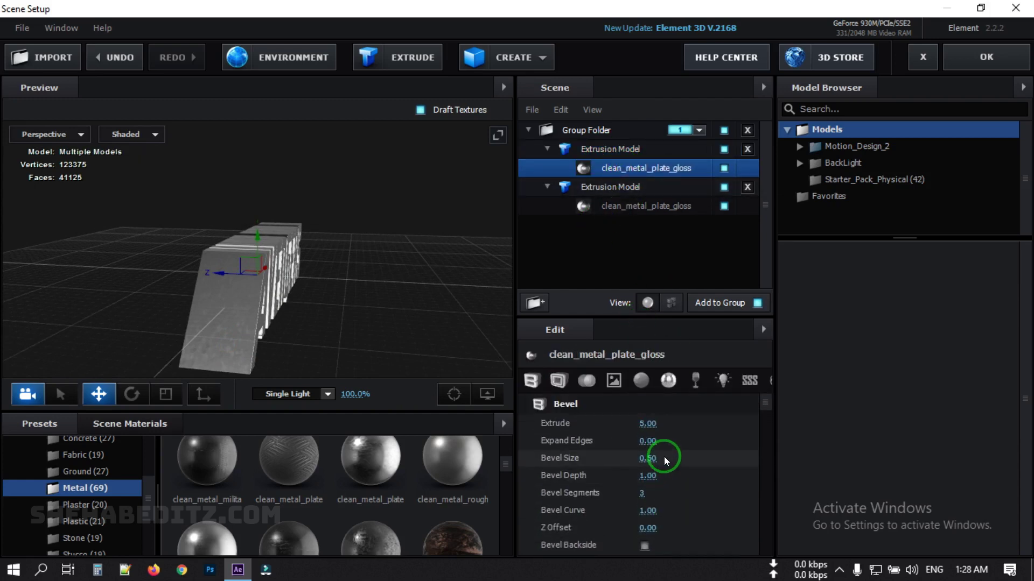
{"action": "left_click_drag", "start_coordinate": [647, 424], "coordinate": [626, 425]}
{"action": "left_click_drag", "start_coordinate": [621, 425], "coordinate": [567, 425]}
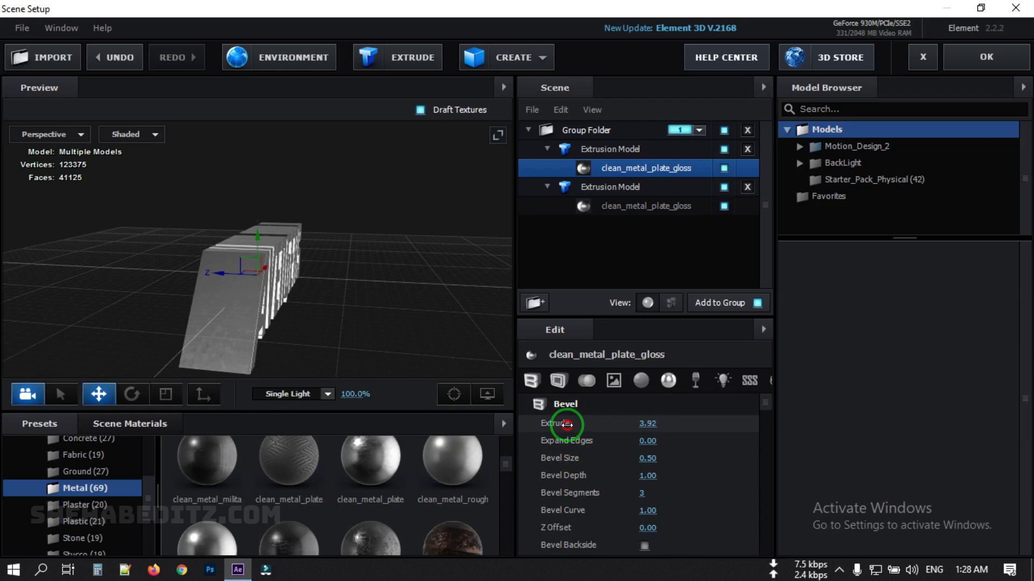
{"action": "left_click", "coordinate": [559, 381]}
{"action": "left_click_drag", "start_coordinate": [650, 477], "coordinate": [723, 473]}
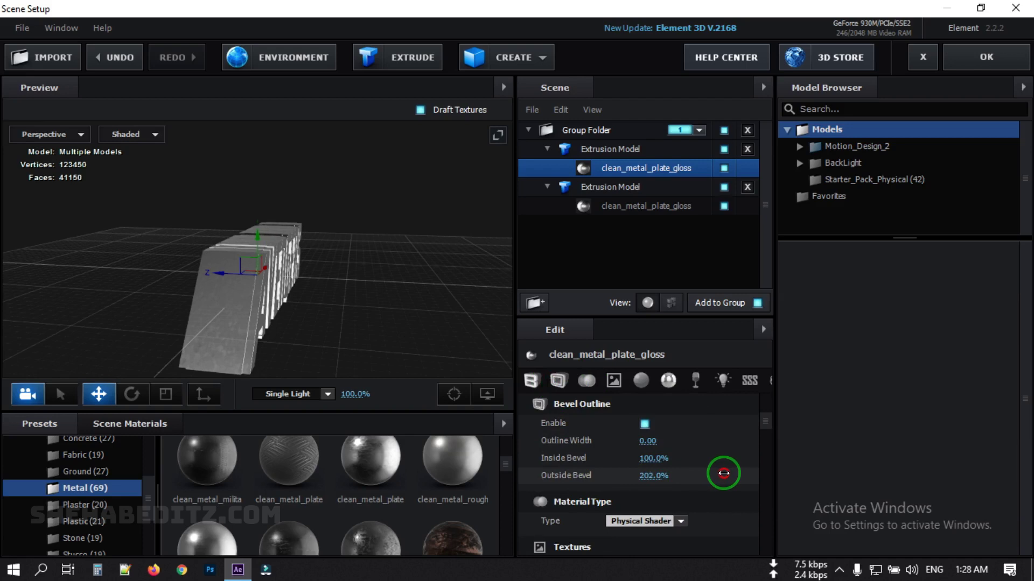
{"action": "scroll", "coordinate": [302, 515], "scroll_direction": "down", "scroll_amount": 1}
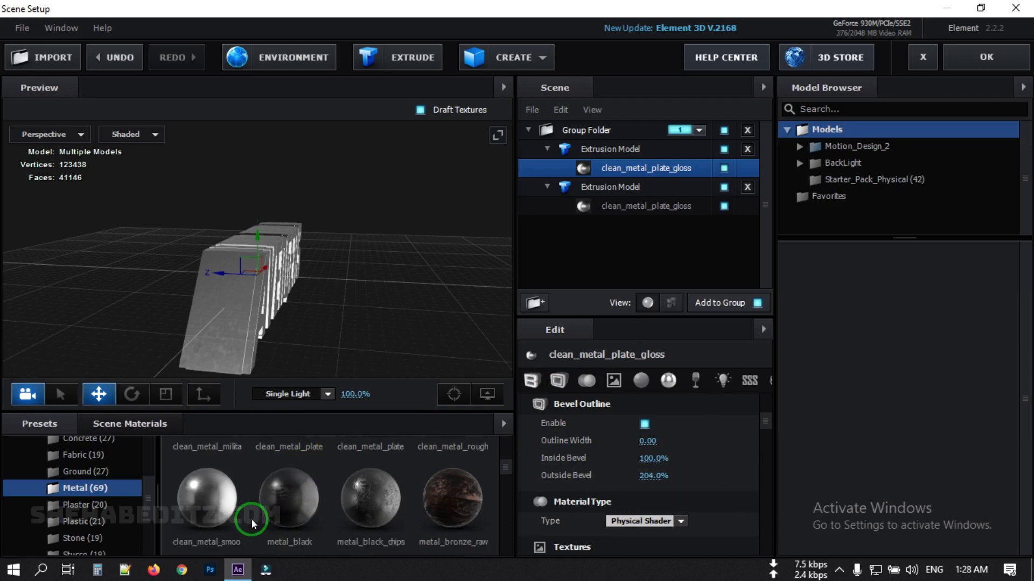
{"action": "scroll", "coordinate": [251, 519], "scroll_direction": "up", "scroll_amount": 1}
Step: Apply clean_metal_military_pannel to the first copy and set its extrude to 2.02
{"action": "left_click_drag", "start_coordinate": [212, 482], "coordinate": [673, 168]}
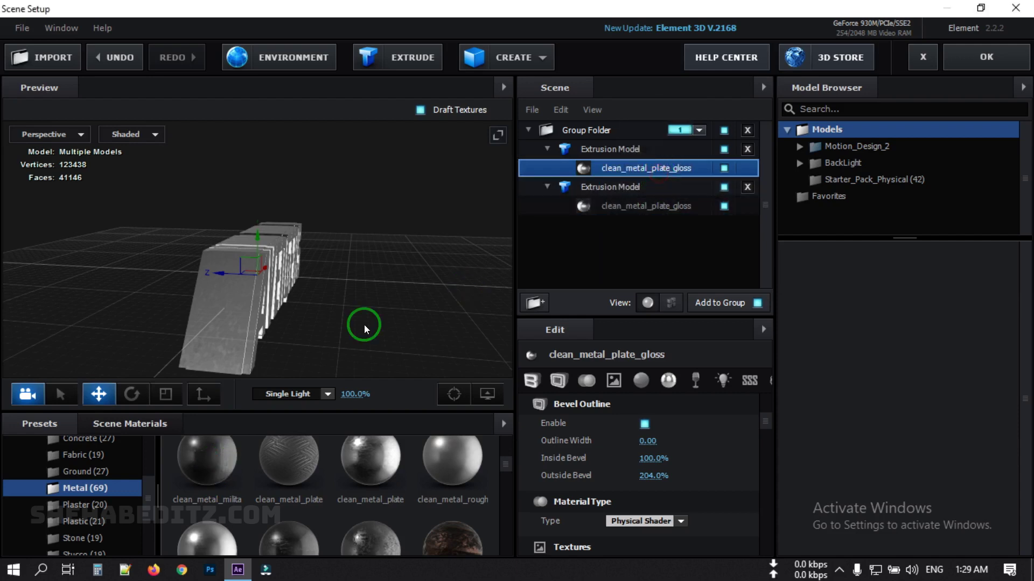
{"action": "left_click_drag", "start_coordinate": [226, 335], "coordinate": [244, 334]}
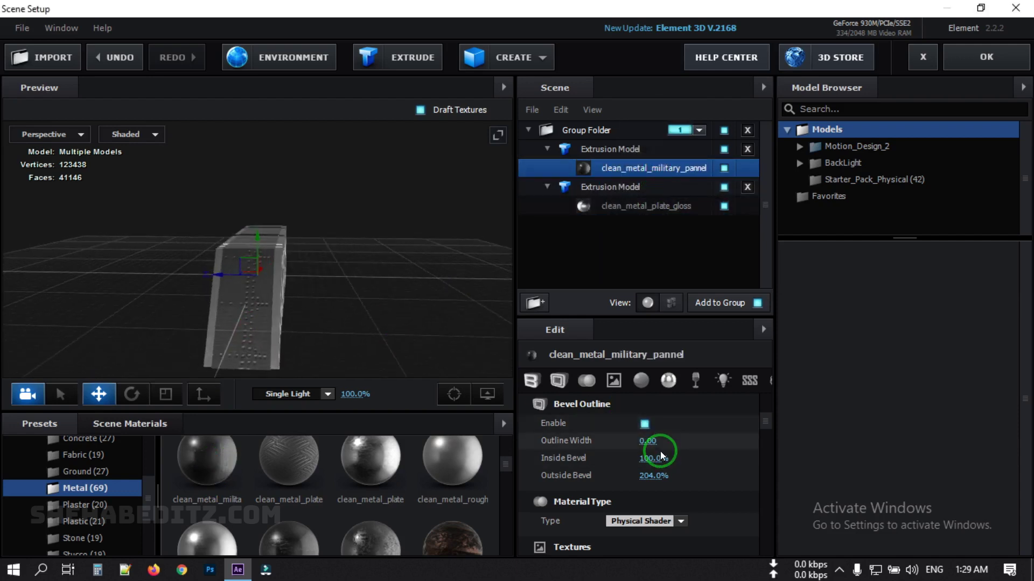
{"action": "scroll", "coordinate": [624, 420], "scroll_direction": "up", "scroll_amount": 5}
{"action": "left_click_drag", "start_coordinate": [555, 424], "coordinate": [496, 423]}
{"action": "left_click_drag", "start_coordinate": [215, 282], "coordinate": [406, 314]}
Step: Thin the first copy's bevel extrude to 1.46
{"action": "left_click", "coordinate": [647, 423]}
{"action": "left_click_drag", "start_coordinate": [648, 423], "coordinate": [607, 429]}
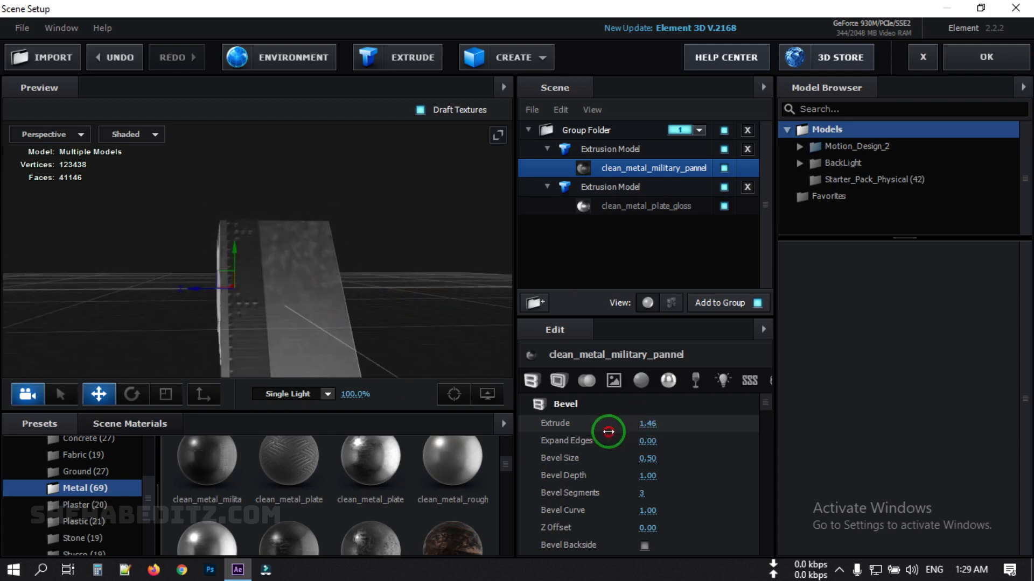
{"action": "left_click_drag", "start_coordinate": [199, 291], "coordinate": [196, 291]}
{"action": "left_click", "coordinate": [603, 168]}
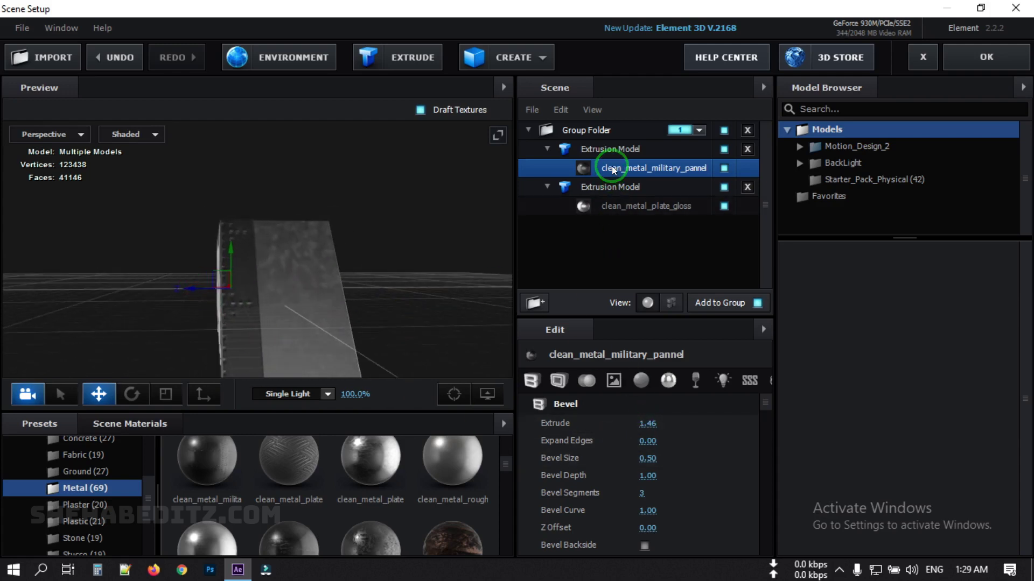
{"action": "left_click", "coordinate": [616, 399]}
{"action": "scroll", "coordinate": [633, 477], "scroll_direction": "down", "scroll_amount": 5}
{"action": "scroll", "coordinate": [624, 482], "scroll_direction": "down", "scroll_amount": 5}
Step: Set the extrusion model's UV Repeat to 5.00 by 5.00
{"action": "left_click", "coordinate": [610, 148]}
{"action": "left_click", "coordinate": [645, 441]}
{"action": "left_click", "coordinate": [688, 443]}
{"action": "type", "text": "5"}
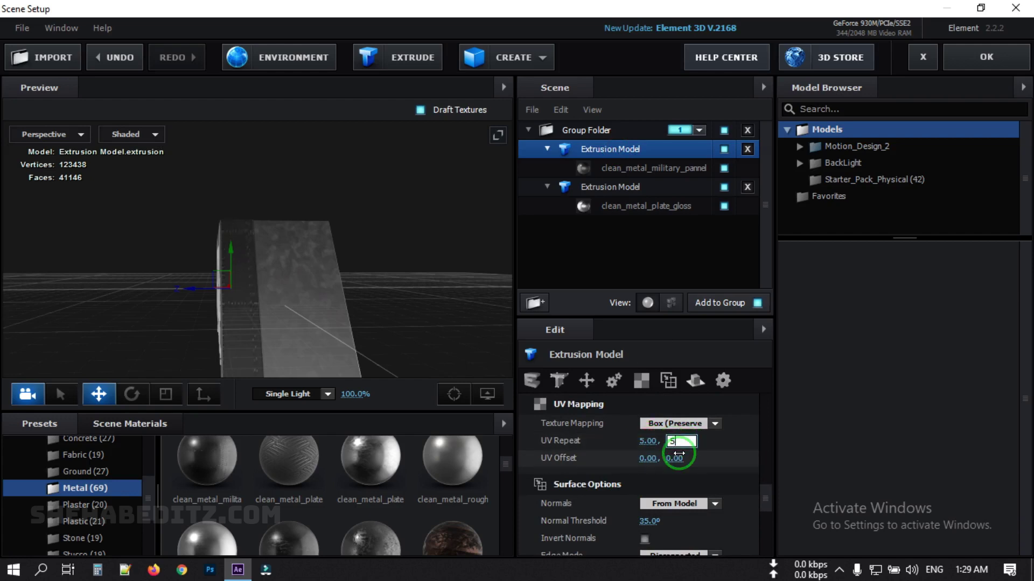
{"action": "left_click", "coordinate": [727, 441]}
{"action": "left_click_drag", "start_coordinate": [328, 305], "coordinate": [311, 308]}
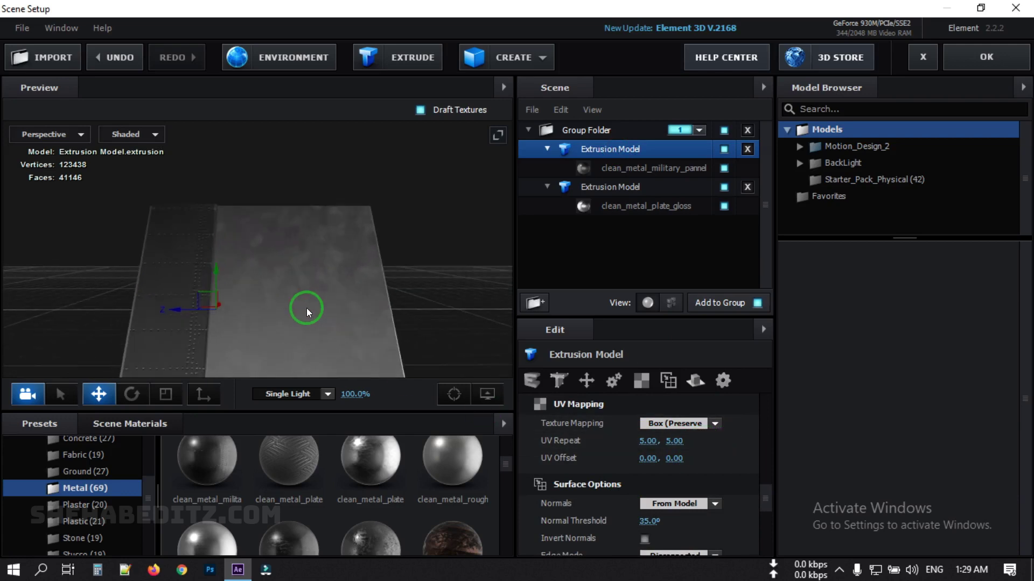
Step: Make two more extrusion copies, offsetting one to the right and one along depth
{"action": "right_click", "coordinate": [622, 150]}
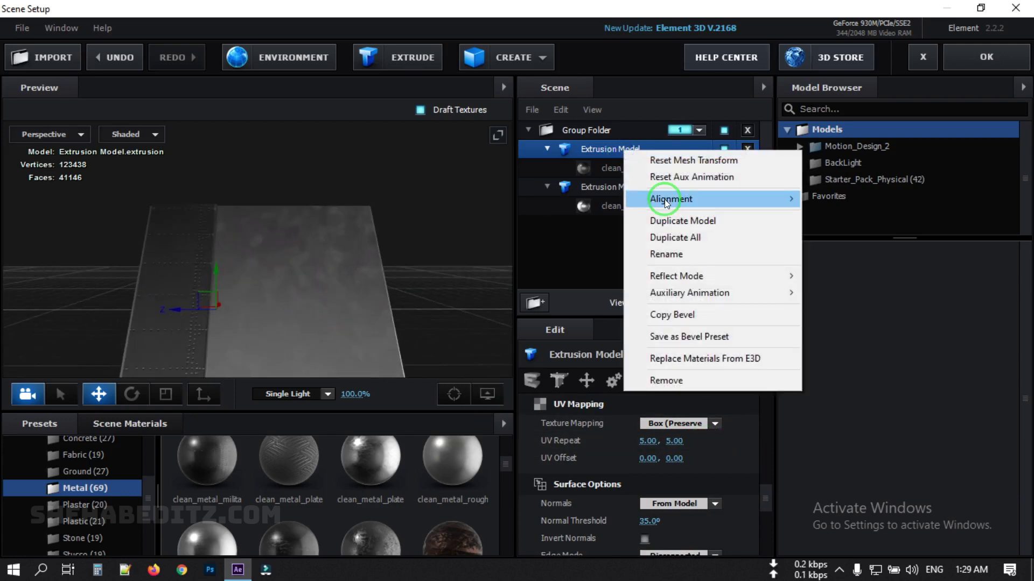
{"action": "left_click", "coordinate": [664, 222]}
{"action": "left_click", "coordinate": [186, 299]}
{"action": "left_click_drag", "start_coordinate": [186, 299], "coordinate": [264, 318]}
{"action": "mouse_move", "coordinate": [393, 301]}
{"action": "left_mouse_down"}
{"action": "mouse_move", "coordinate": [296, 286]}
{"action": "mouse_move", "coordinate": [393, 295]}
{"action": "left_mouse_up"}
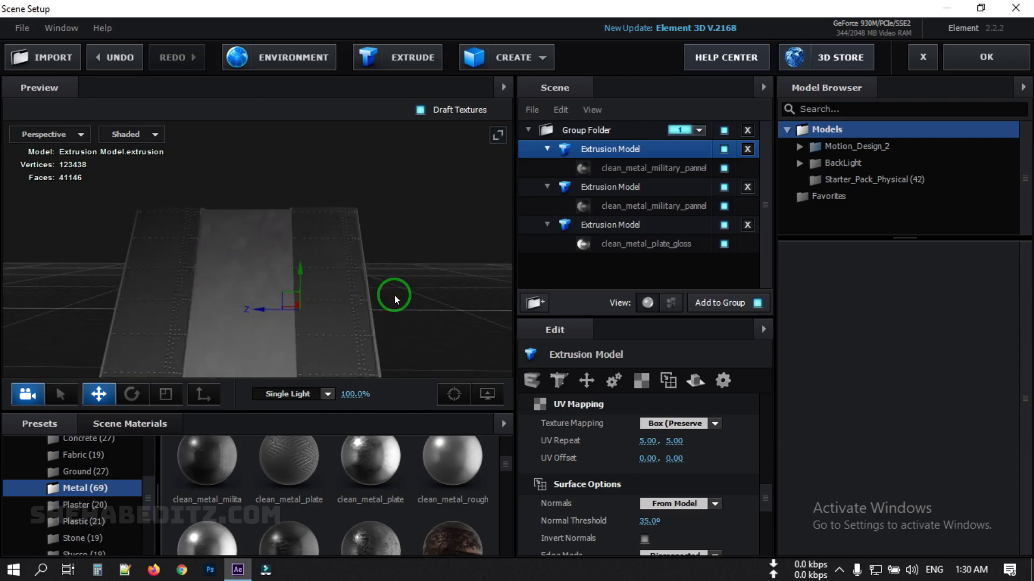
{"action": "right_click", "coordinate": [601, 150]}
{"action": "left_click", "coordinate": [651, 219]}
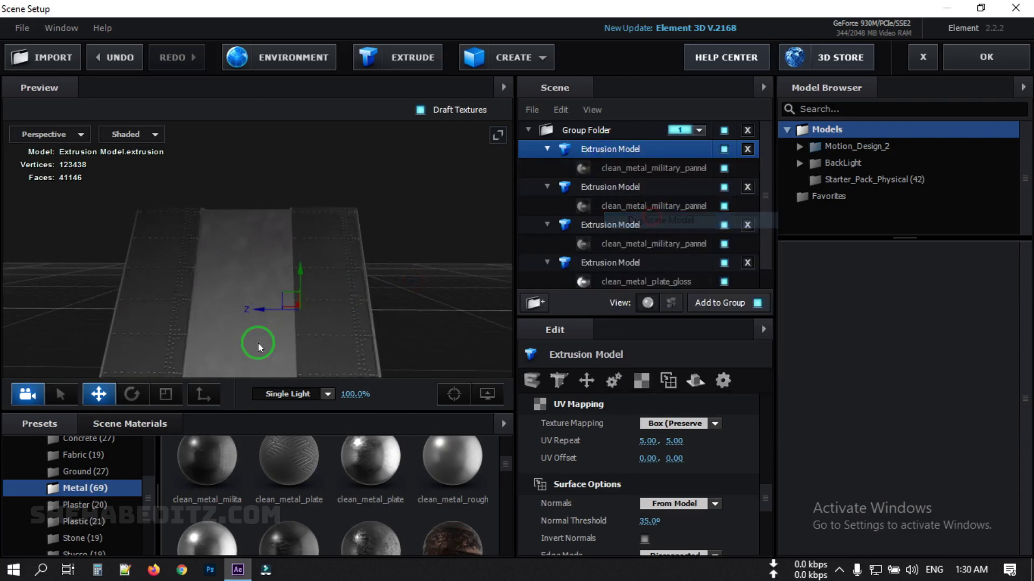
{"action": "left_click_drag", "start_coordinate": [250, 308], "coordinate": [353, 254]}
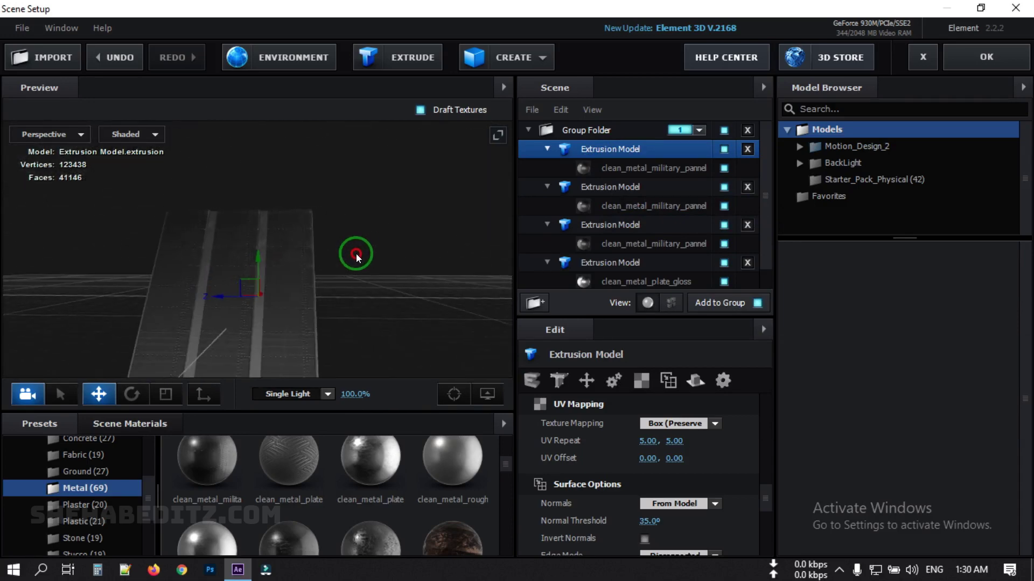
Step: Reduce the panel metal material's Extrude depth to 1.02
{"action": "left_click", "coordinate": [649, 205]}
{"action": "scroll", "coordinate": [670, 474], "scroll_direction": "up", "scroll_amount": 10}
{"action": "left_click", "coordinate": [628, 425]}
{"action": "mouse_move", "coordinate": [629, 427]}
{"action": "left_mouse_down"}
{"action": "mouse_move", "coordinate": [648, 426]}
{"action": "mouse_move", "coordinate": [612, 426]}
{"action": "left_mouse_up"}
{"action": "left_click", "coordinate": [630, 167]}
Step: Set the panel extrude to 0.95, apply Cinema lighting, and accept the scene
{"action": "left_click_drag", "start_coordinate": [302, 305], "coordinate": [244, 323]}
{"action": "left_click", "coordinate": [328, 395]}
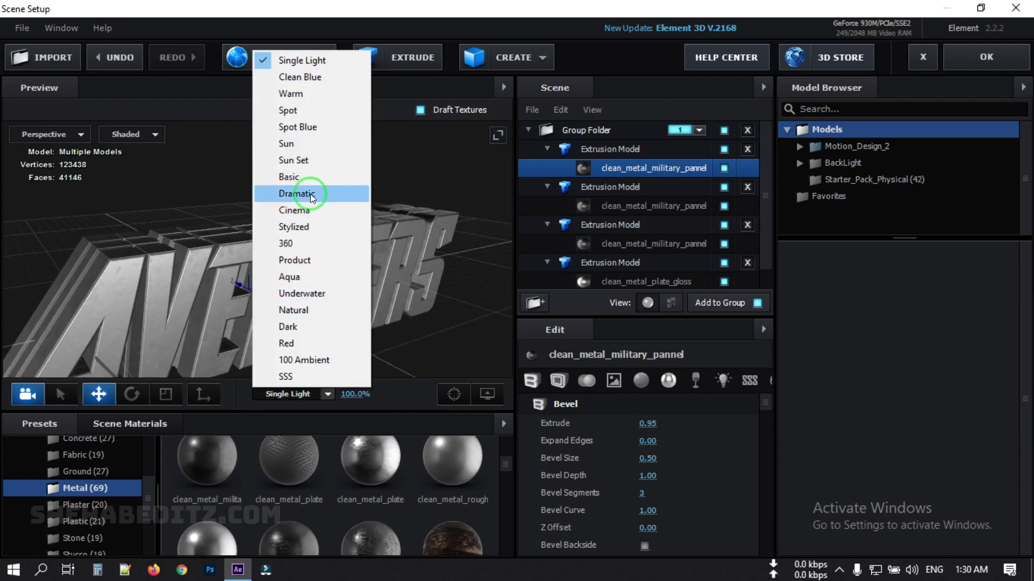
{"action": "left_click", "coordinate": [300, 211]}
{"action": "left_click_drag", "start_coordinate": [228, 236], "coordinate": [270, 278]}
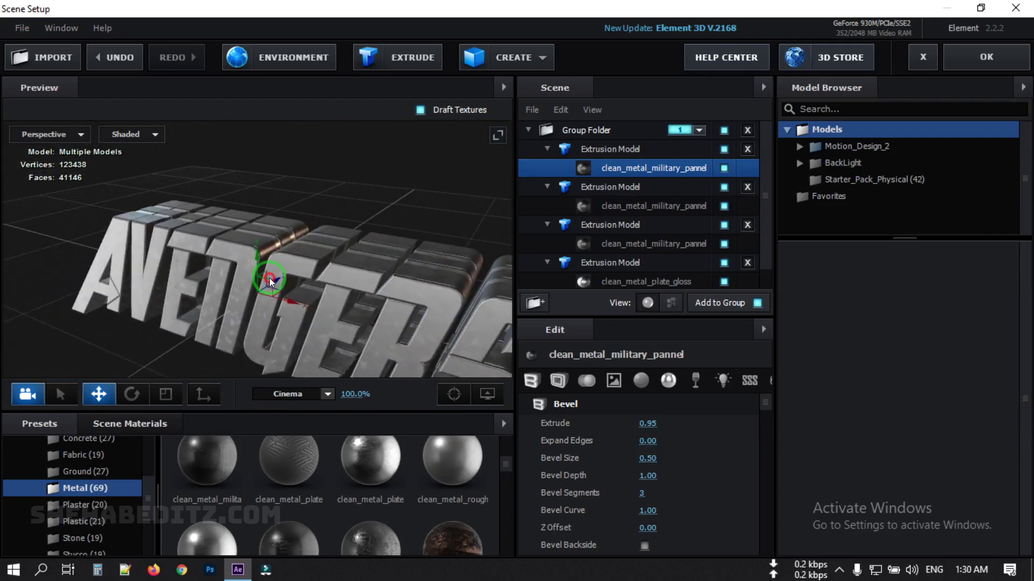
{"action": "left_click", "coordinate": [974, 58]}
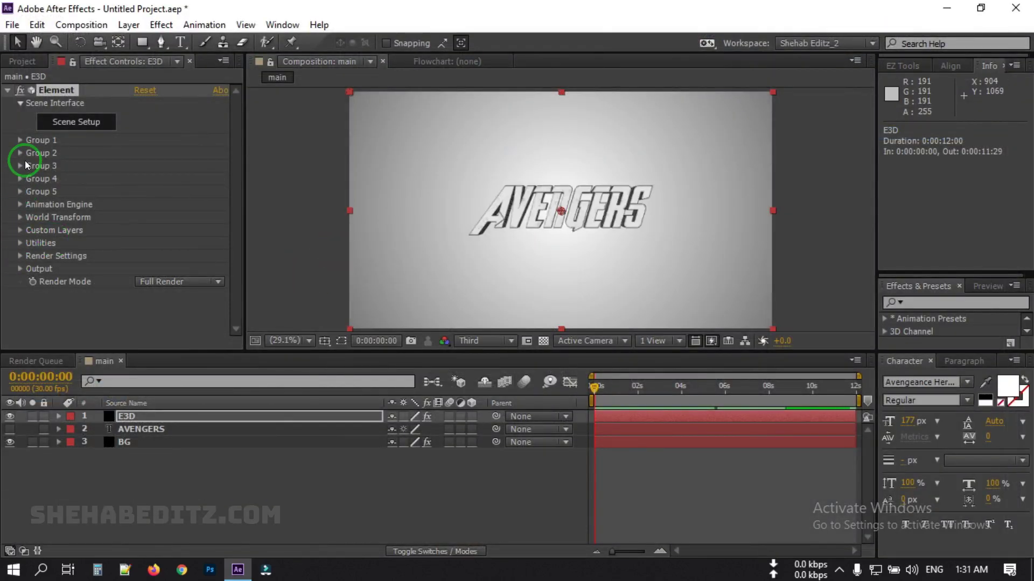
Step: Expand the E3D layer's Group 1 Particle Look and Deform settings
{"action": "left_click", "coordinate": [20, 141]}
{"action": "left_click", "coordinate": [61, 215]}
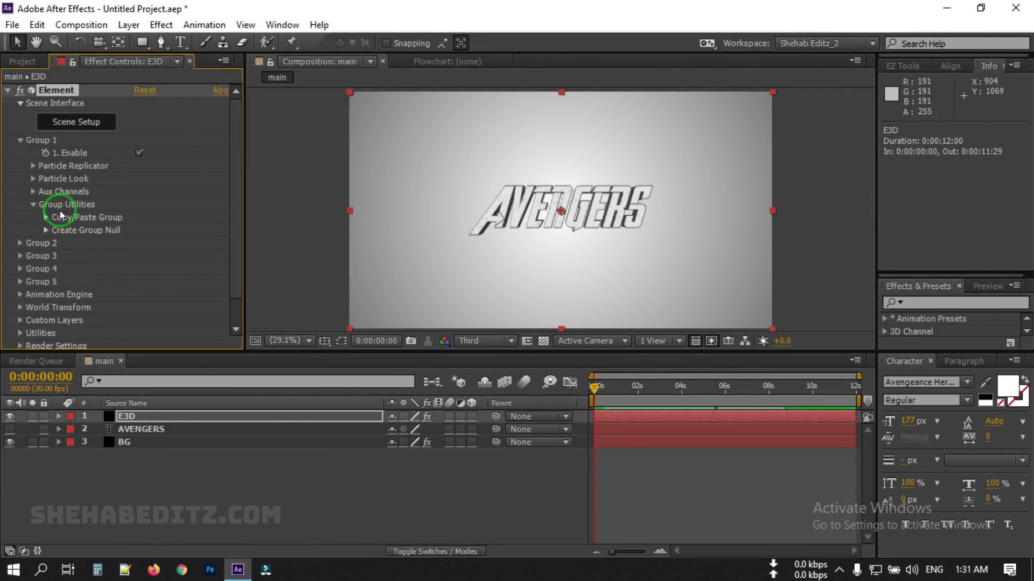
{"action": "left_click", "coordinate": [33, 180]}
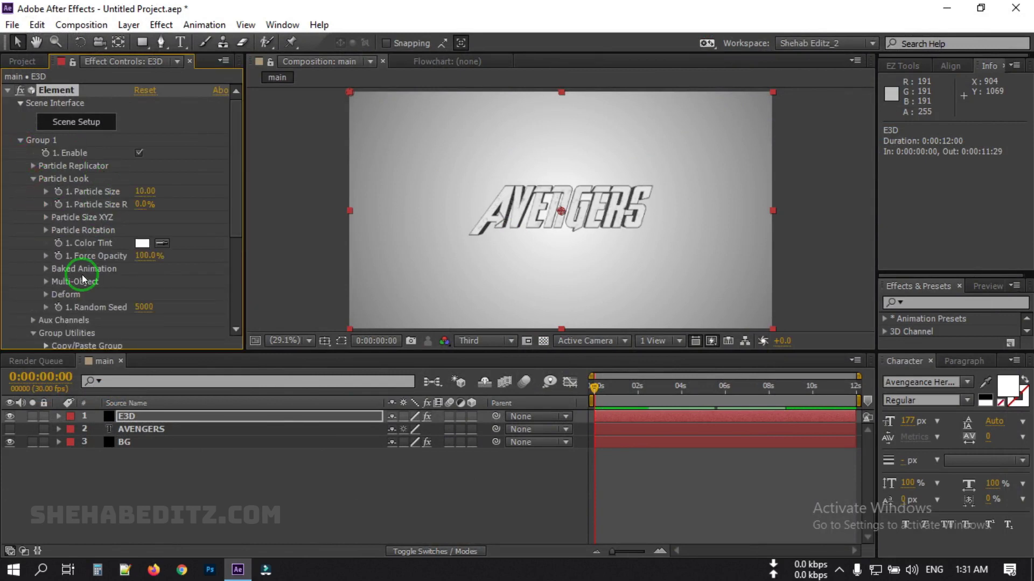
{"action": "scroll", "coordinate": [64, 272], "scroll_direction": "down", "scroll_amount": 2}
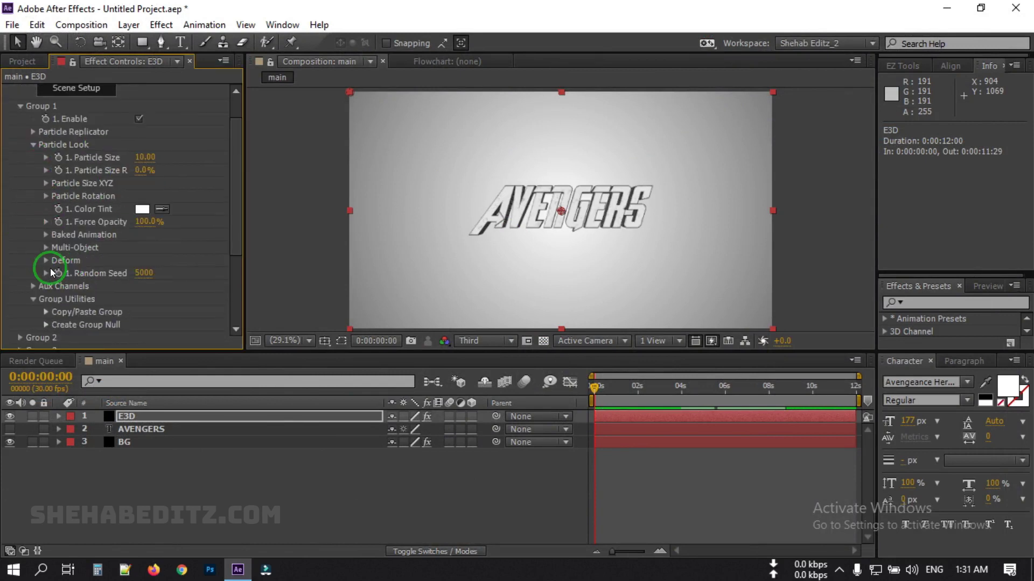
{"action": "left_click", "coordinate": [46, 260]}
{"action": "scroll", "coordinate": [118, 255], "scroll_direction": "down", "scroll_amount": 2}
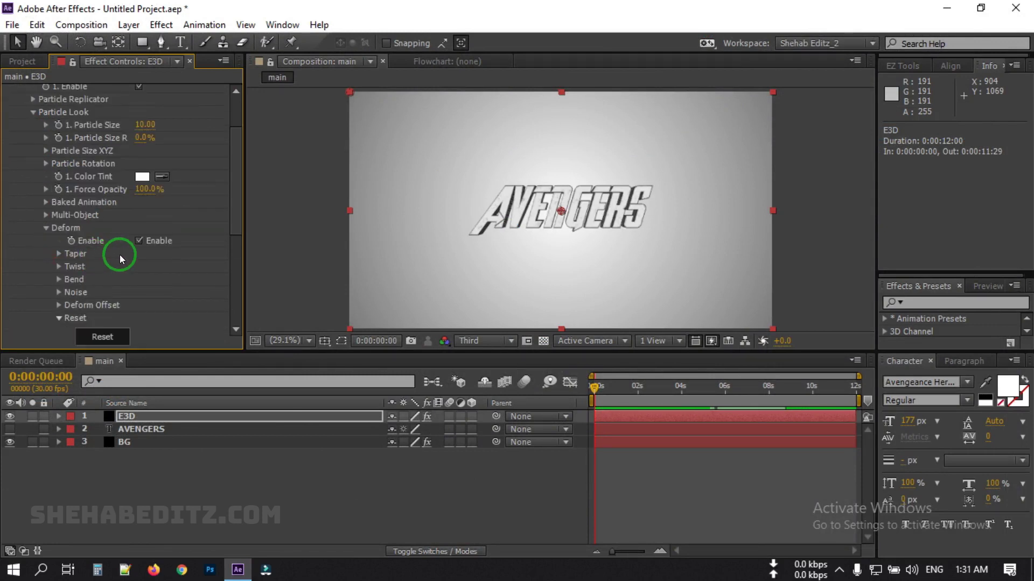
{"action": "scroll", "coordinate": [88, 253], "scroll_direction": "down", "scroll_amount": 2}
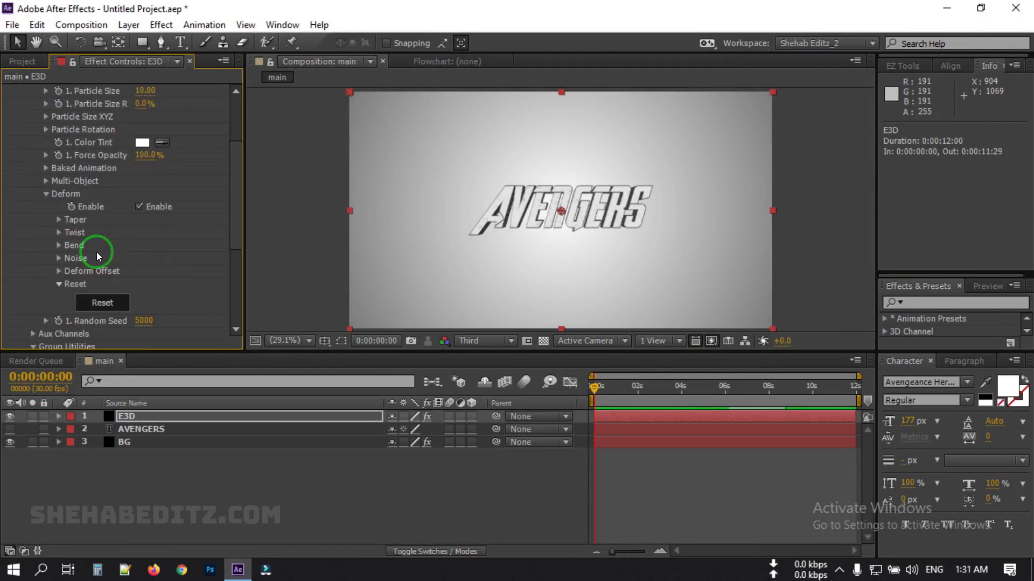
Step: Show the Twist settings, trial a 62° Twist X, undo it, and move near 3 s
{"action": "left_click", "coordinate": [58, 233]}
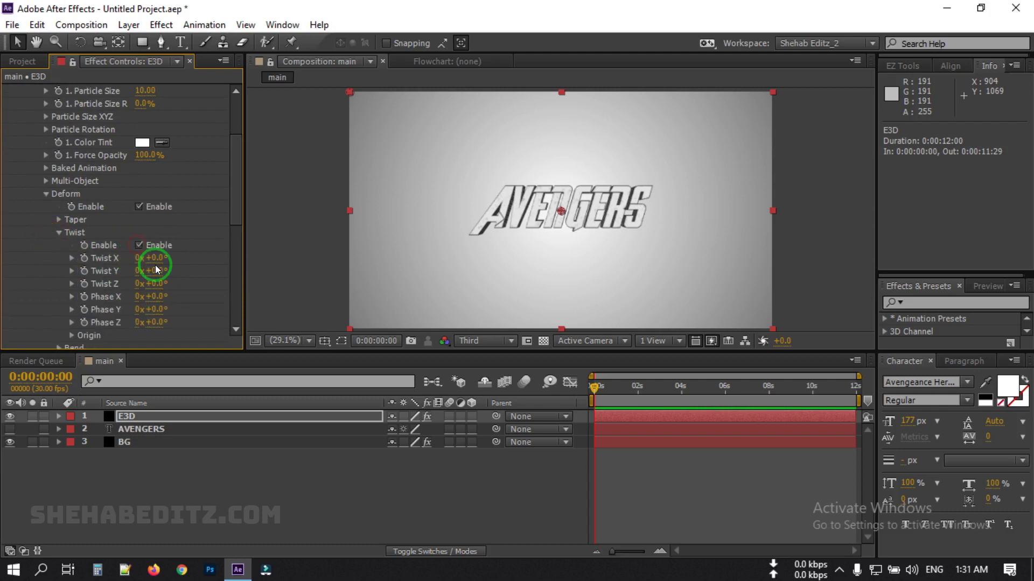
{"action": "left_click_drag", "start_coordinate": [166, 257], "coordinate": [199, 254]}
{"action": "key", "text": "ctrl+z"}
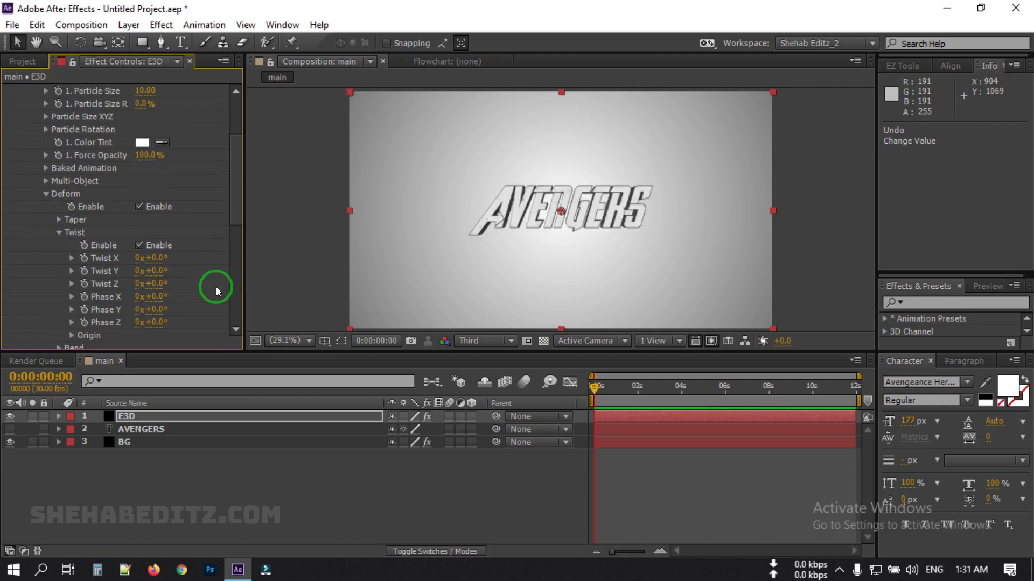
{"action": "left_click", "coordinate": [657, 397]}
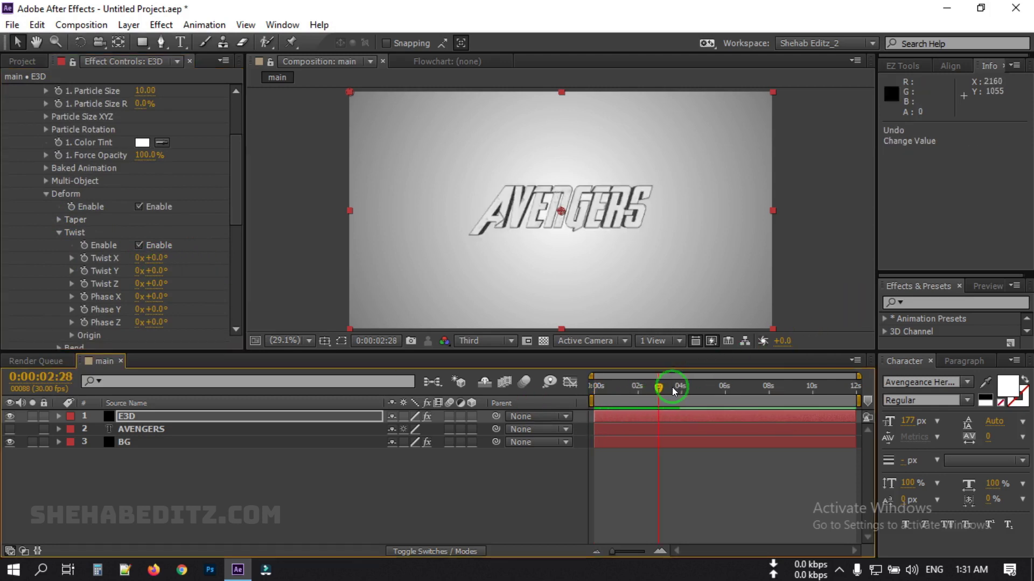
Step: At 0:00:03:00, set Twist X to 259° and add a keyframe
{"action": "left_click_drag", "start_coordinate": [660, 387], "coordinate": [666, 387]}
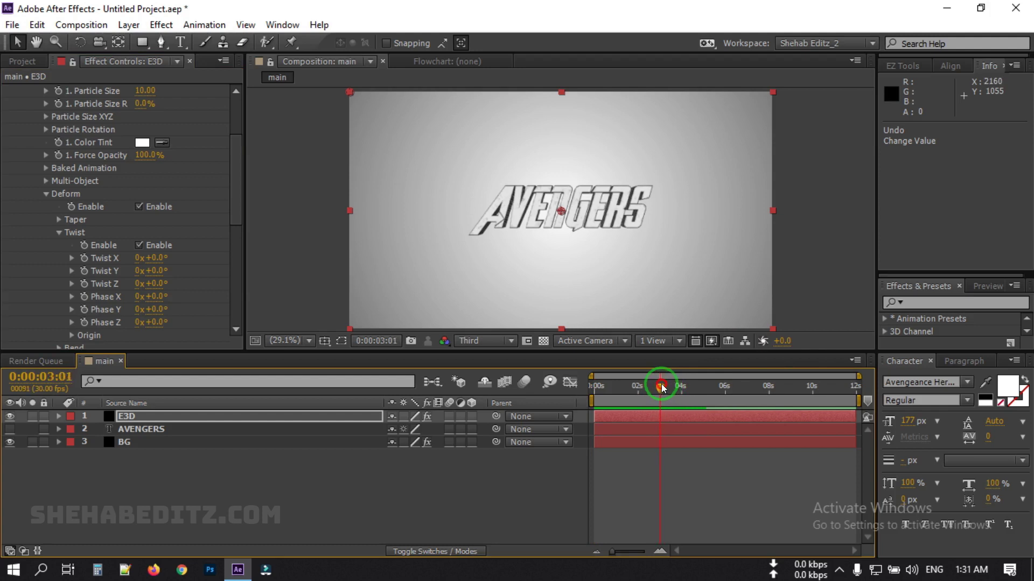
{"action": "left_click", "coordinate": [54, 378]}
{"action": "type", "text": "300"}
{"action": "left_click", "coordinate": [138, 371]}
{"action": "left_click_drag", "start_coordinate": [154, 258], "coordinate": [350, 254]}
{"action": "left_click", "coordinate": [84, 258]}
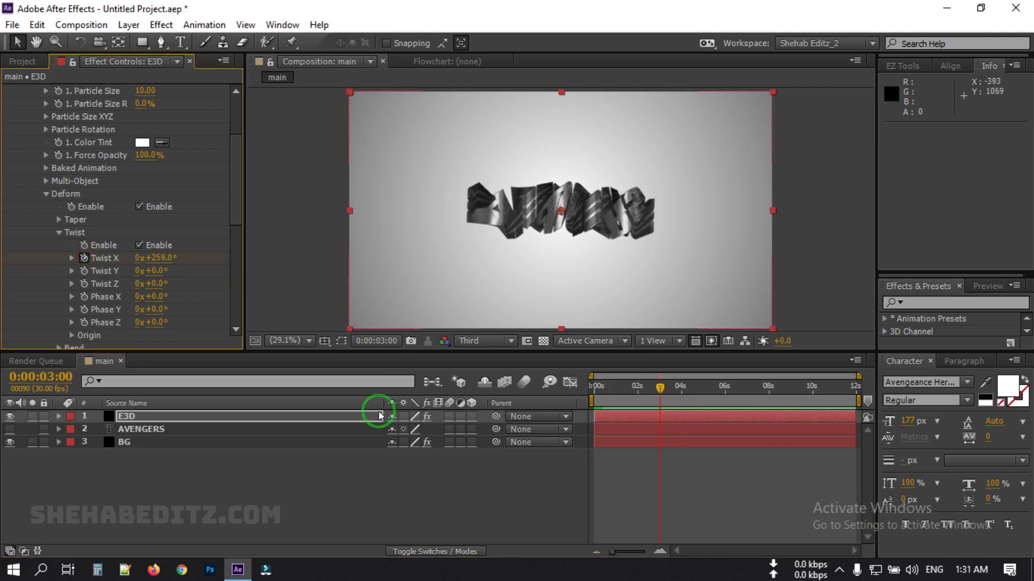
Step: Move the 259° Twist X keyframe to 0 s and key Twist X 0 at 3 s
{"action": "left_click", "coordinate": [184, 416]}
{"action": "key", "text": "u"}
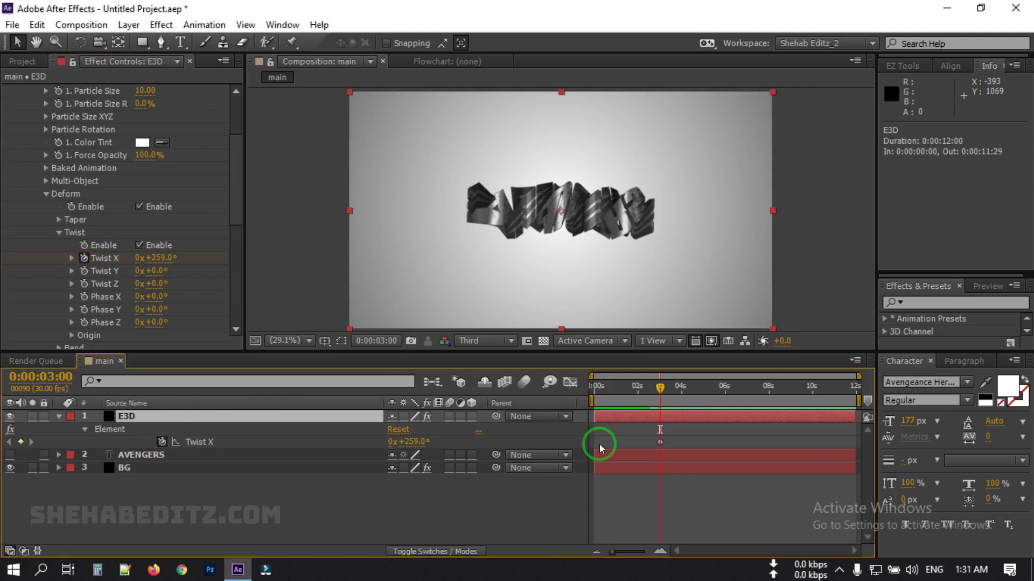
{"action": "left_click", "coordinate": [658, 443]}
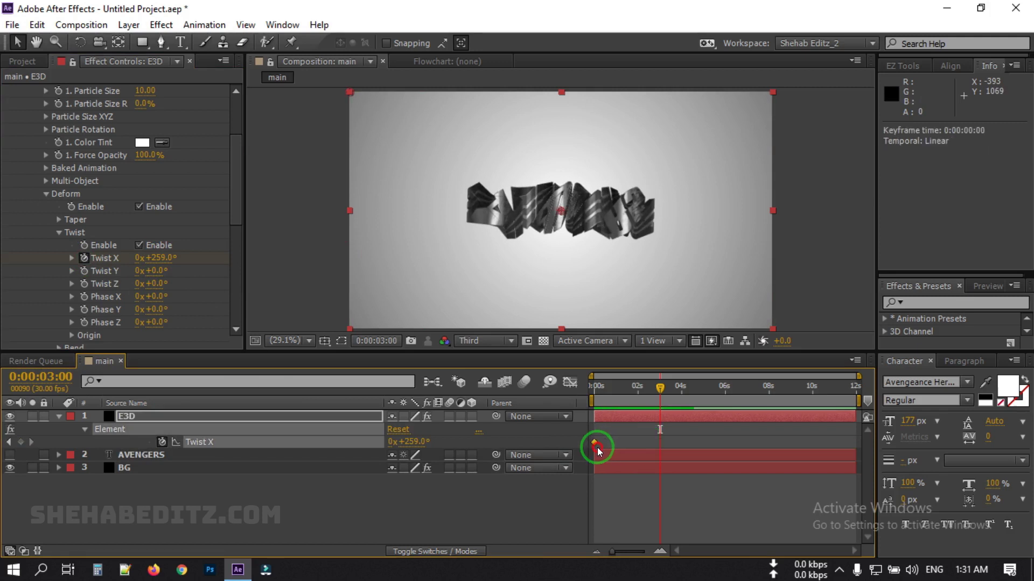
{"action": "left_click_drag", "start_coordinate": [594, 449], "coordinate": [594, 449]}
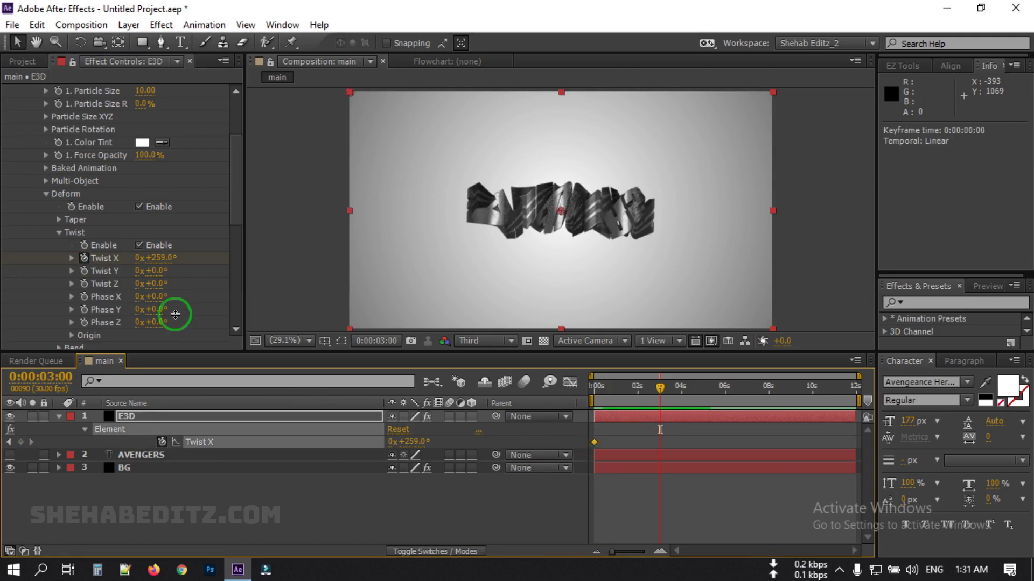
{"action": "left_click", "coordinate": [159, 258]}
{"action": "type", "text": "0"}
{"action": "key", "text": "Return"}
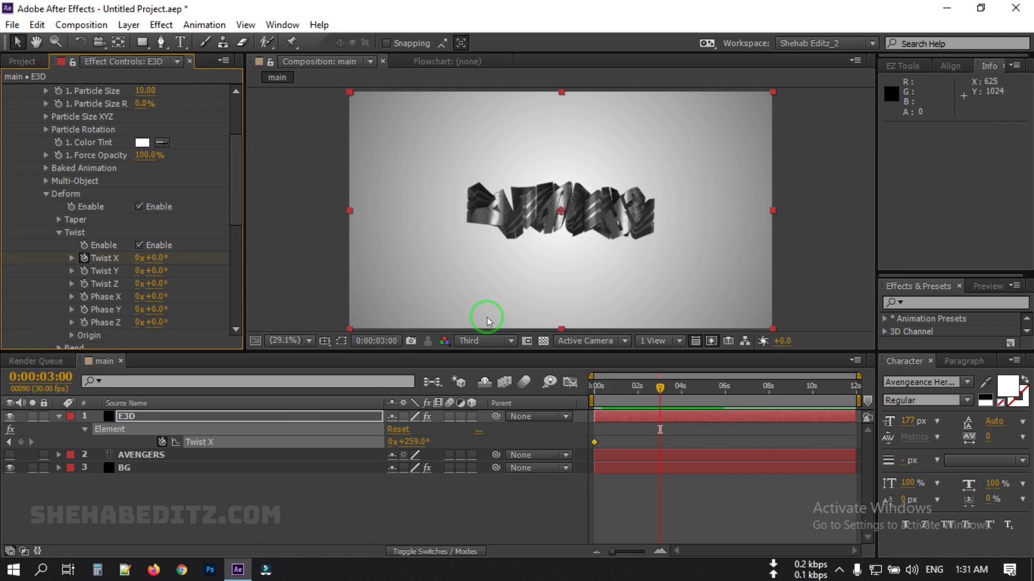
{"action": "left_click_drag", "start_coordinate": [661, 387], "coordinate": [659, 419]}
Step: Collapse Twist, then enable bending along X with a 90° bend direction
{"action": "left_click", "coordinate": [60, 233]}
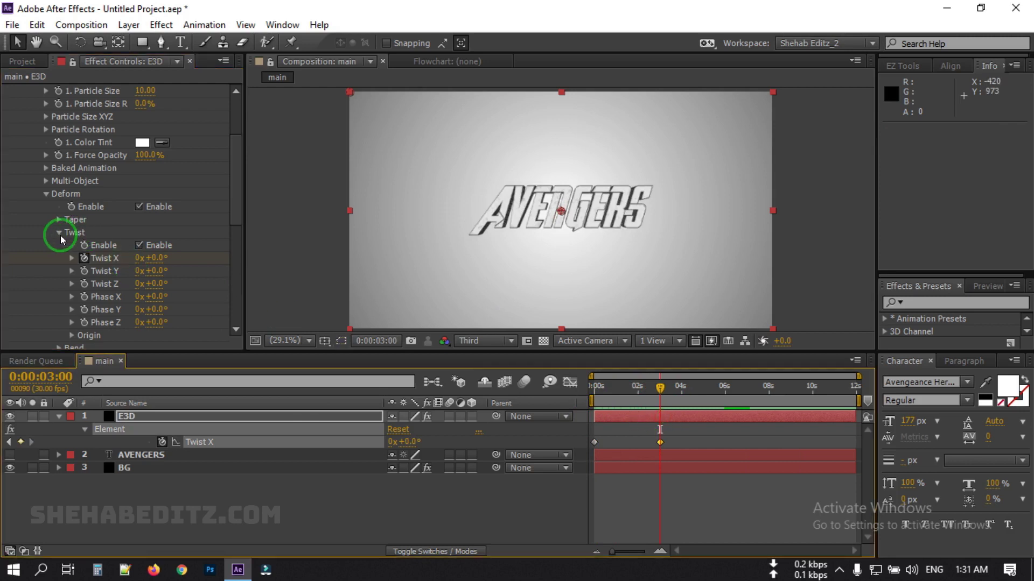
{"action": "left_click", "coordinate": [59, 234]}
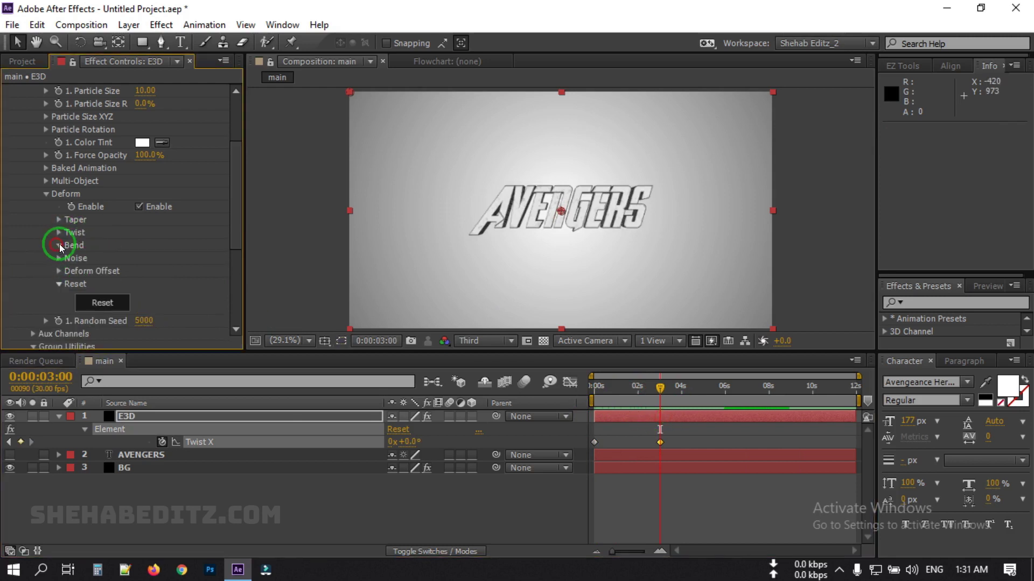
{"action": "left_click", "coordinate": [58, 245]}
{"action": "left_click", "coordinate": [139, 258]}
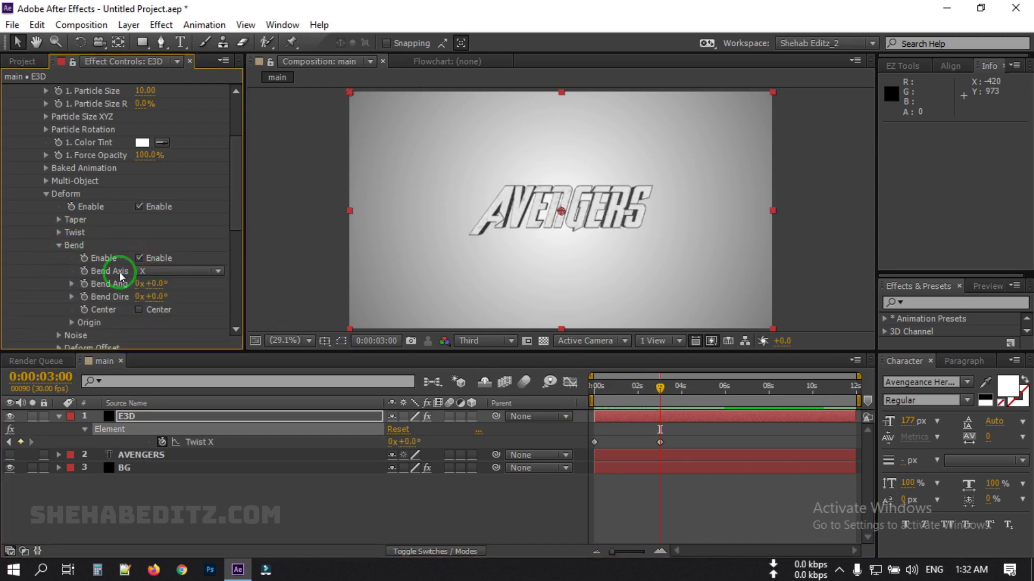
{"action": "left_click", "coordinate": [157, 295]}
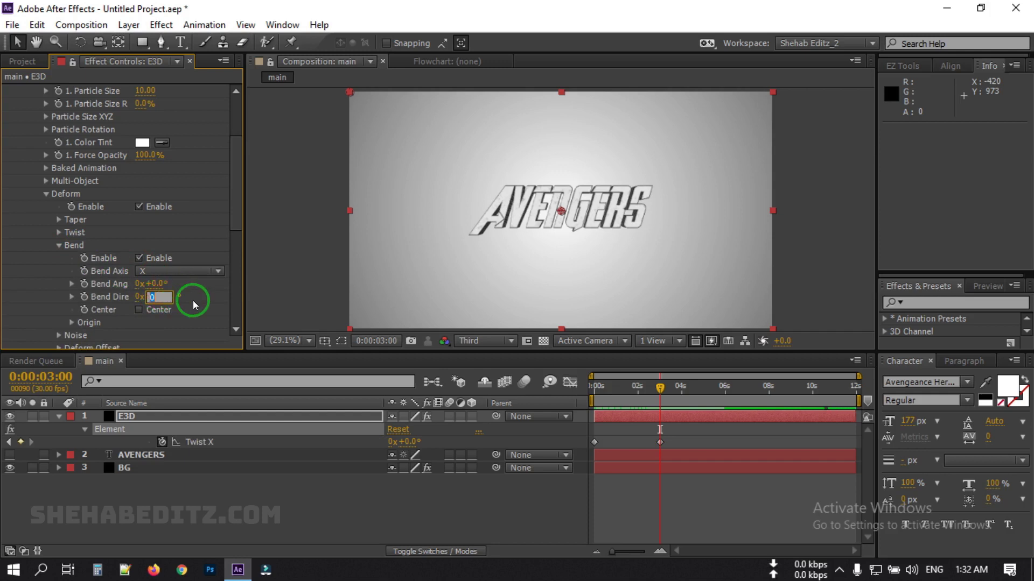
{"action": "type", "text": "90"}
{"action": "key", "text": "Return"}
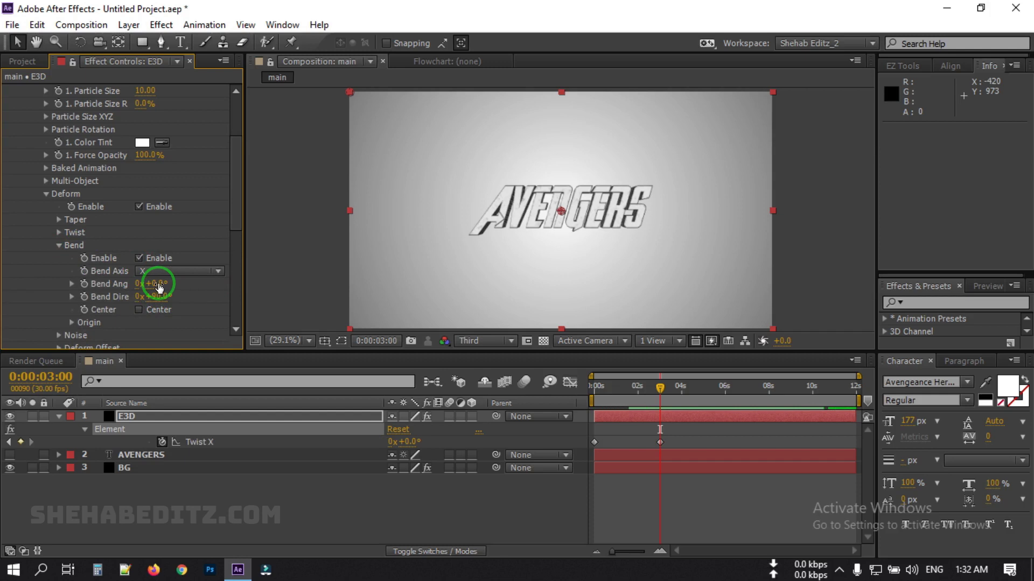
Step: Adjust the Bend Angle, trying −185° and −310°, until the title is strongly bent
{"action": "left_click_drag", "start_coordinate": [167, 282], "coordinate": [13, 284]}
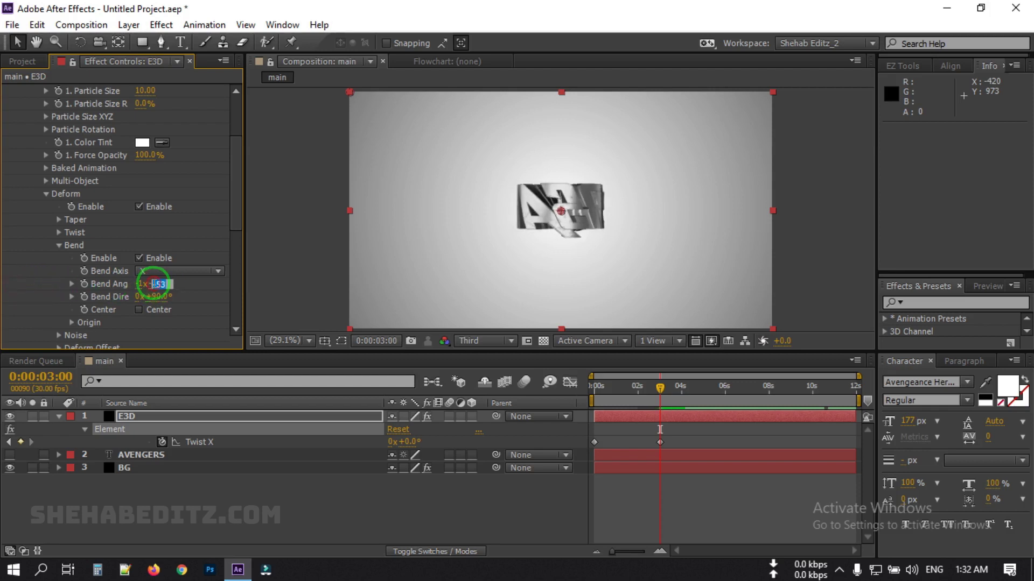
{"action": "type", "text": "-310"}
{"action": "left_click", "coordinate": [294, 297]}
{"action": "left_click", "coordinate": [156, 284]}
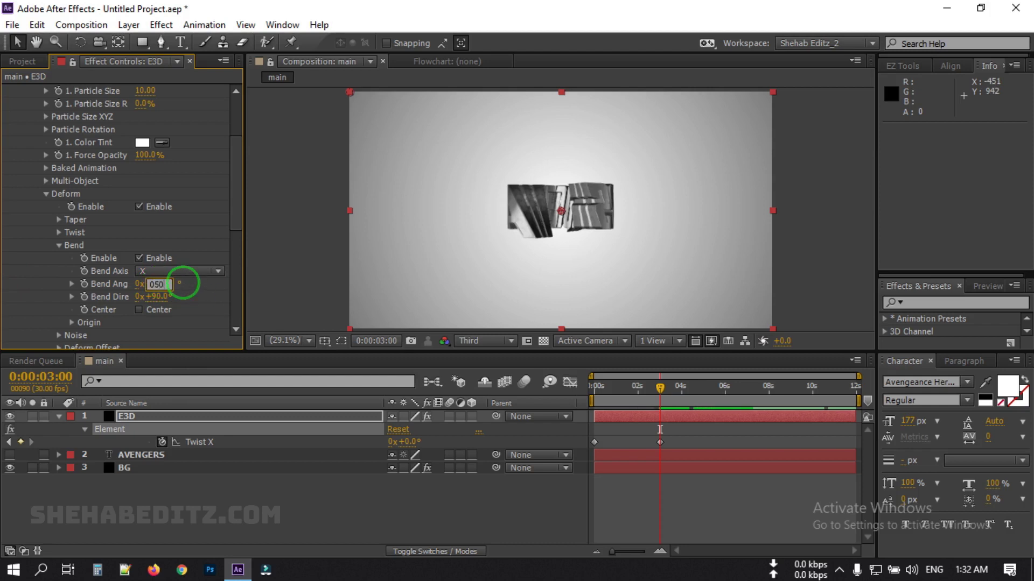
{"action": "double_click", "coordinate": [155, 286]}
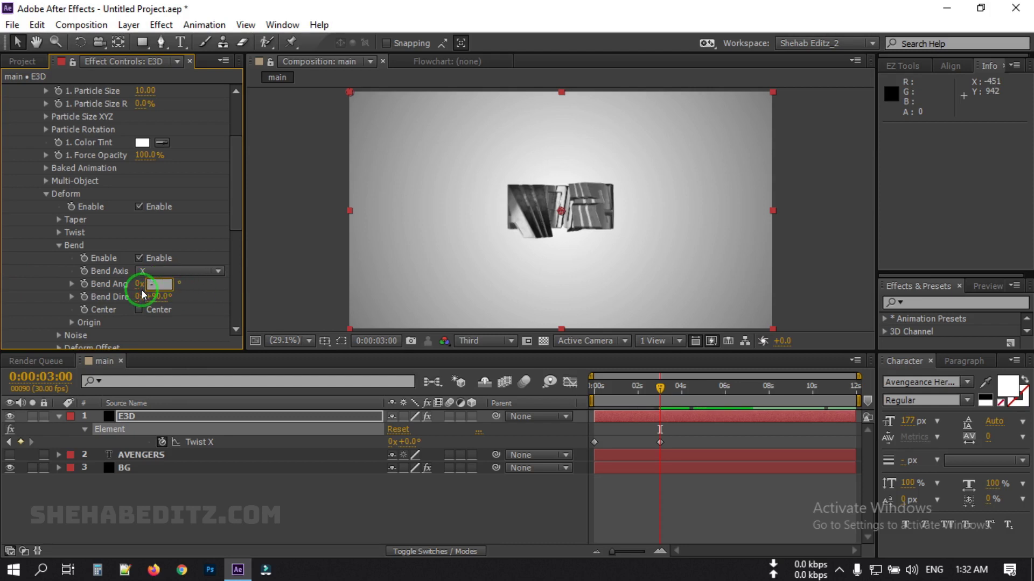
{"action": "left_click", "coordinate": [237, 289]}
{"action": "left_click_drag", "start_coordinate": [156, 284], "coordinate": [81, 278]}
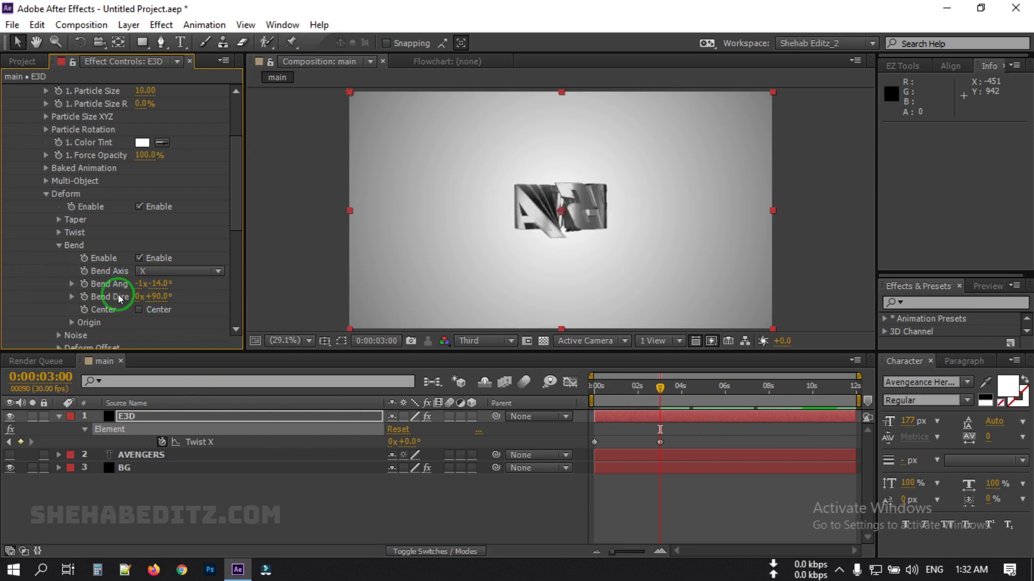
Step: Keyframe the −353.2° Bend Angle and move that keyframe to 0 s
{"action": "left_click", "coordinate": [85, 285]}
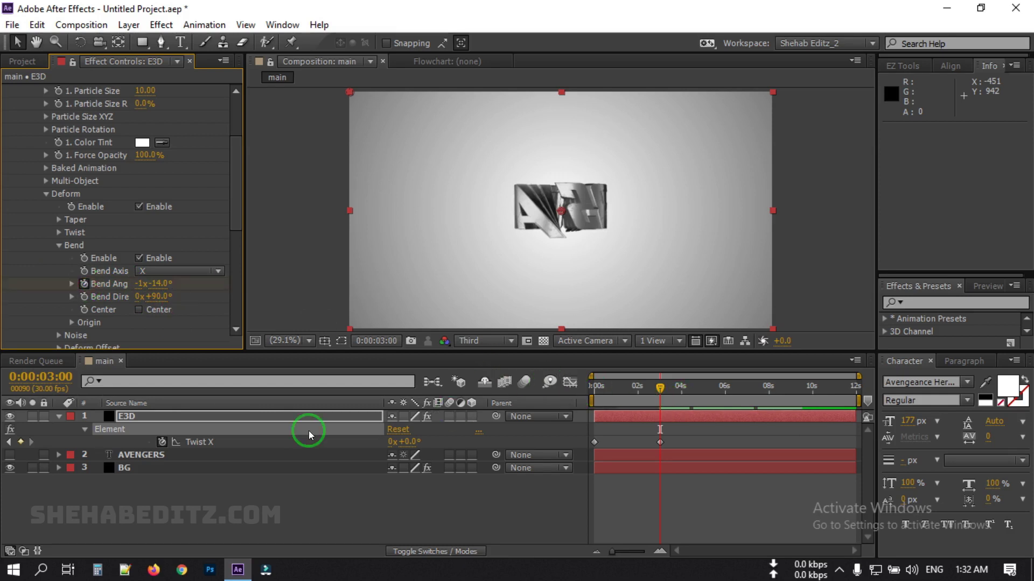
{"action": "left_click", "coordinate": [135, 416]}
{"action": "left_click", "coordinate": [164, 418]}
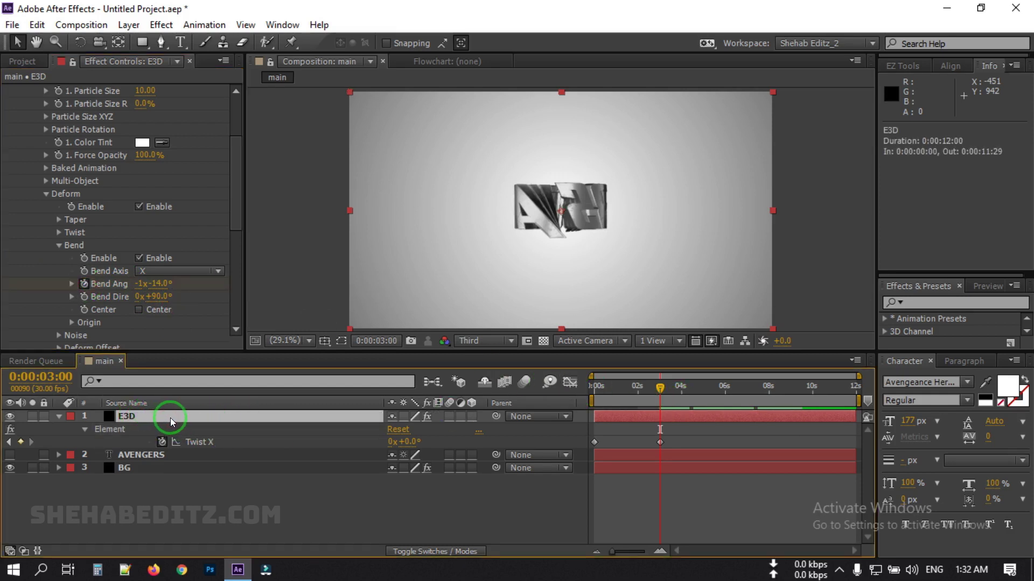
{"action": "key", "text": "u"}
{"action": "key", "text": "u"}
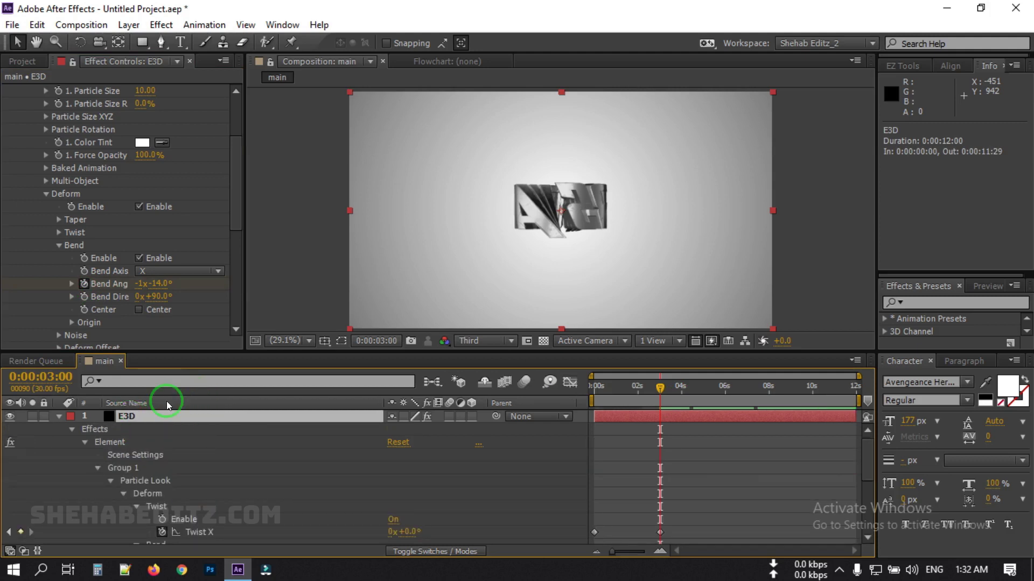
{"action": "key", "text": "u"}
{"action": "left_click", "coordinate": [687, 482]}
{"action": "left_click", "coordinate": [117, 415]}
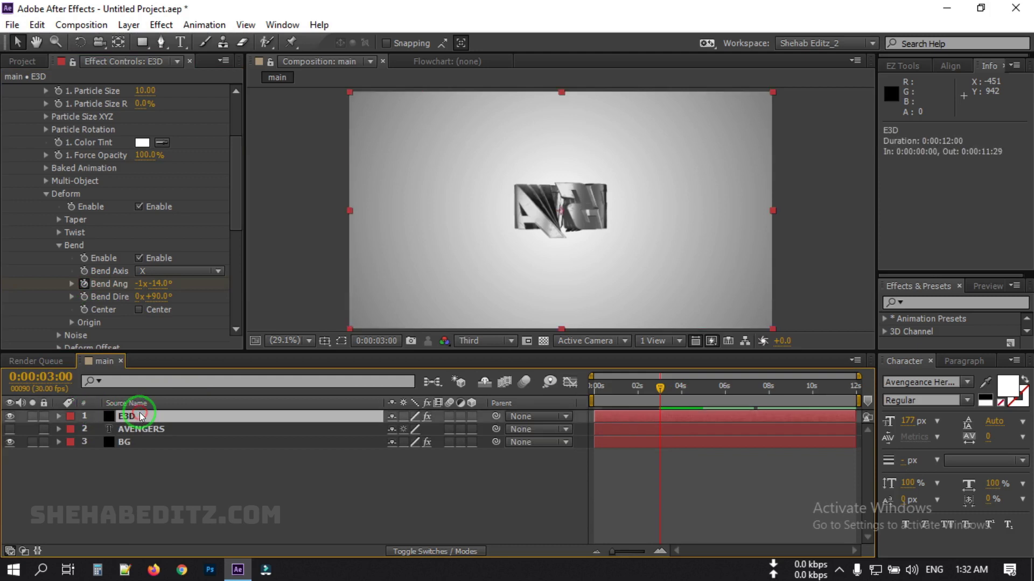
{"action": "key", "text": "u"}
{"action": "left_click_drag", "start_coordinate": [660, 455], "coordinate": [596, 455]}
Step: Key Bend Angle 0x+0° at 3 s so the title ends flat
{"action": "left_click", "coordinate": [153, 285]}
{"action": "type", "text": "0"}
{"action": "left_click", "coordinate": [142, 283]}
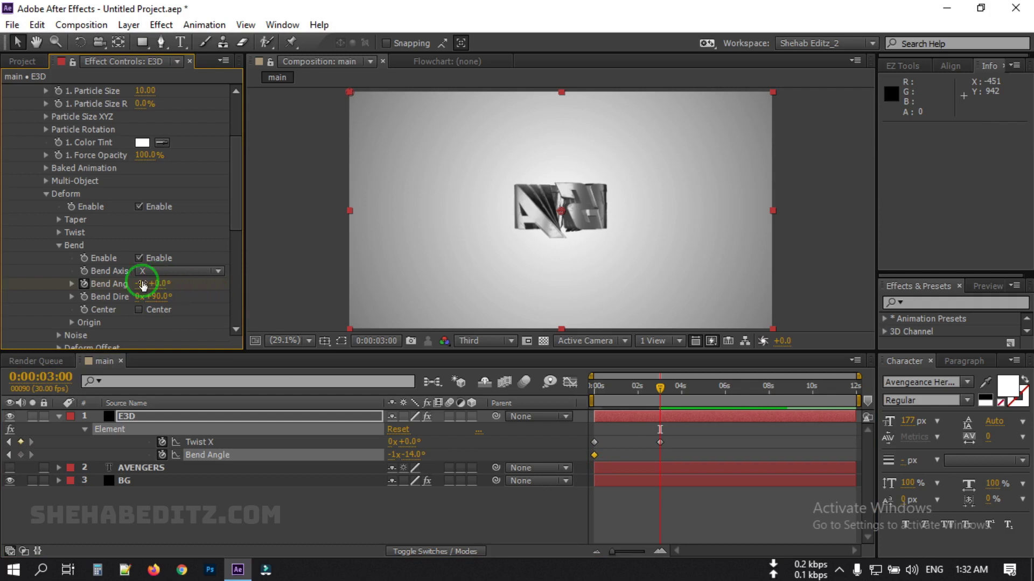
{"action": "key", "text": "Return"}
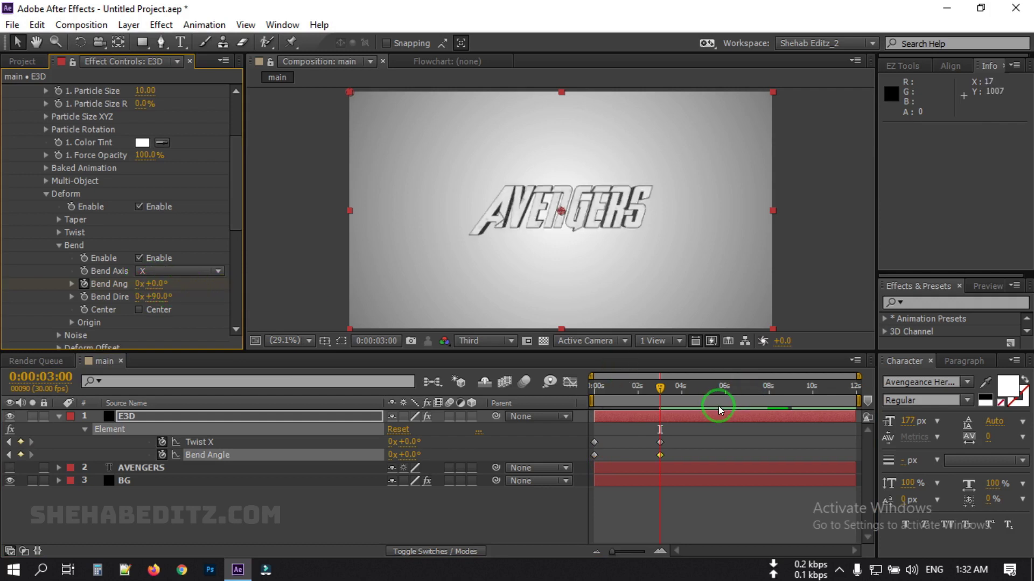
{"action": "left_click_drag", "start_coordinate": [663, 396], "coordinate": [660, 419]}
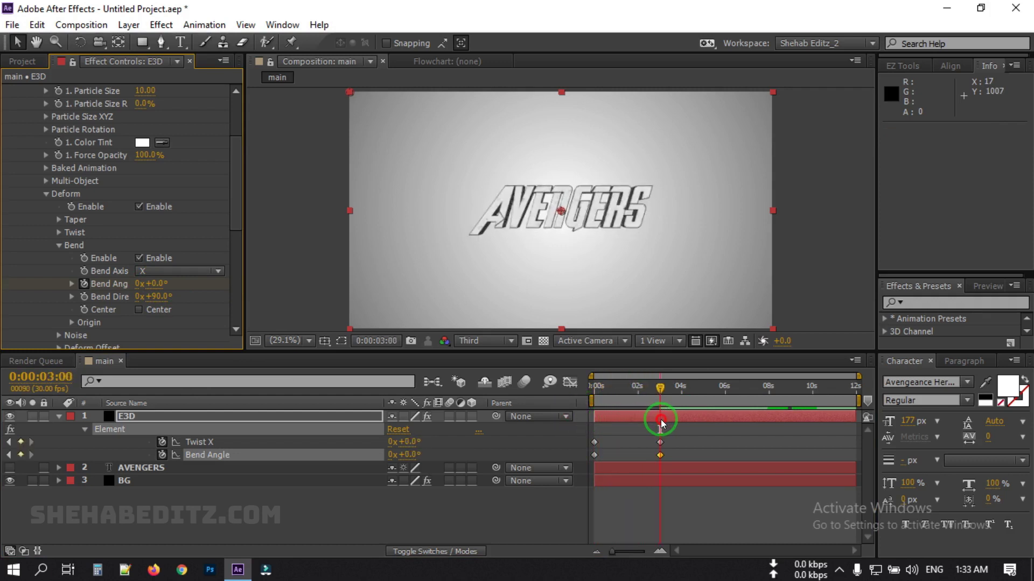
Step: Collapse the Bend, Deform and Particle Look settings
{"action": "left_click", "coordinate": [59, 245]}
{"action": "left_click", "coordinate": [44, 194]}
{"action": "scroll", "coordinate": [43, 186], "scroll_direction": "up", "scroll_amount": 4}
{"action": "left_click", "coordinate": [33, 179]}
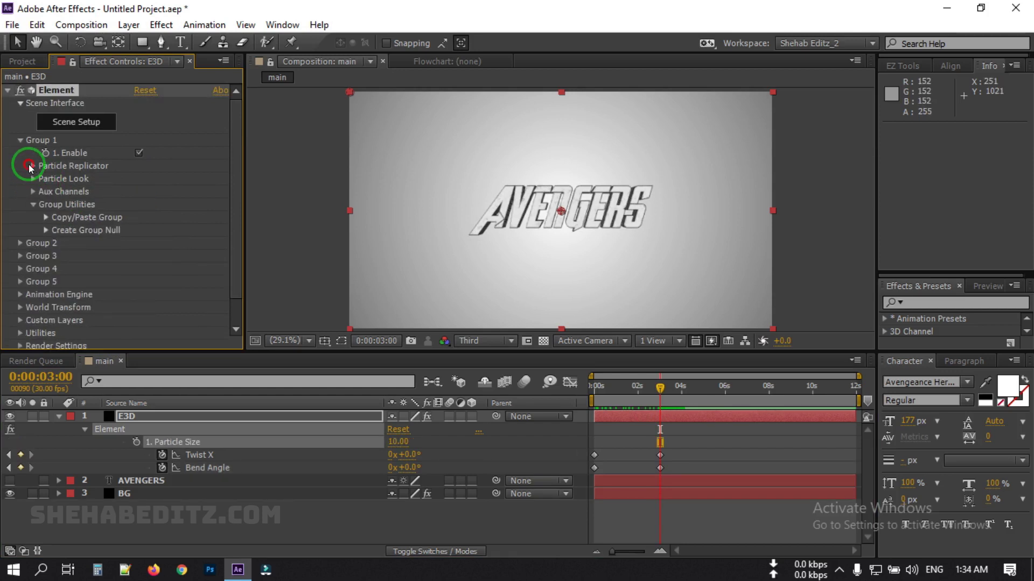
Step: Keyframe Particle Replicator Position Z at −2440 and move it to 0 s
{"action": "left_click", "coordinate": [33, 166]}
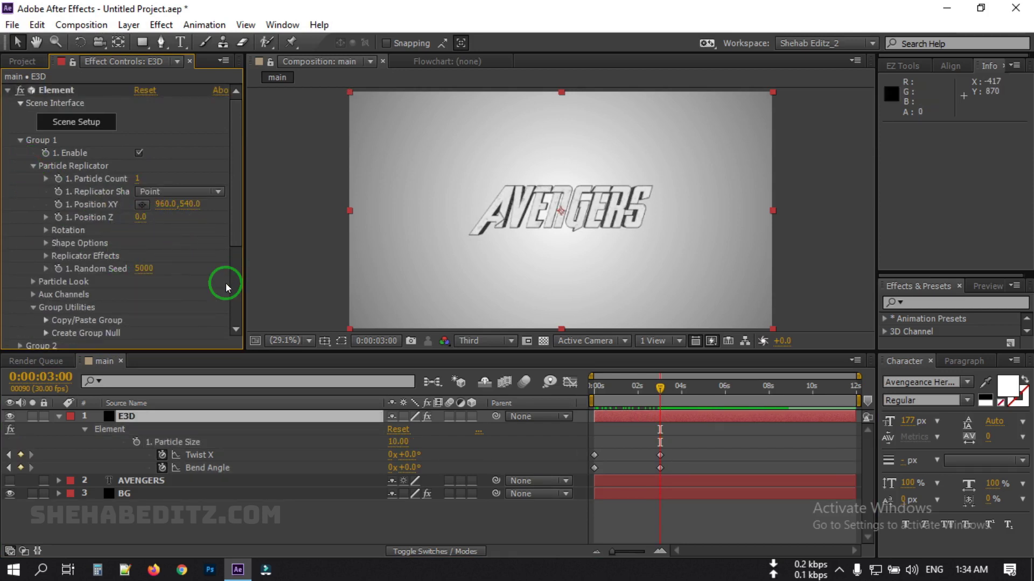
{"action": "left_click_drag", "start_coordinate": [136, 219], "coordinate": [108, 218]}
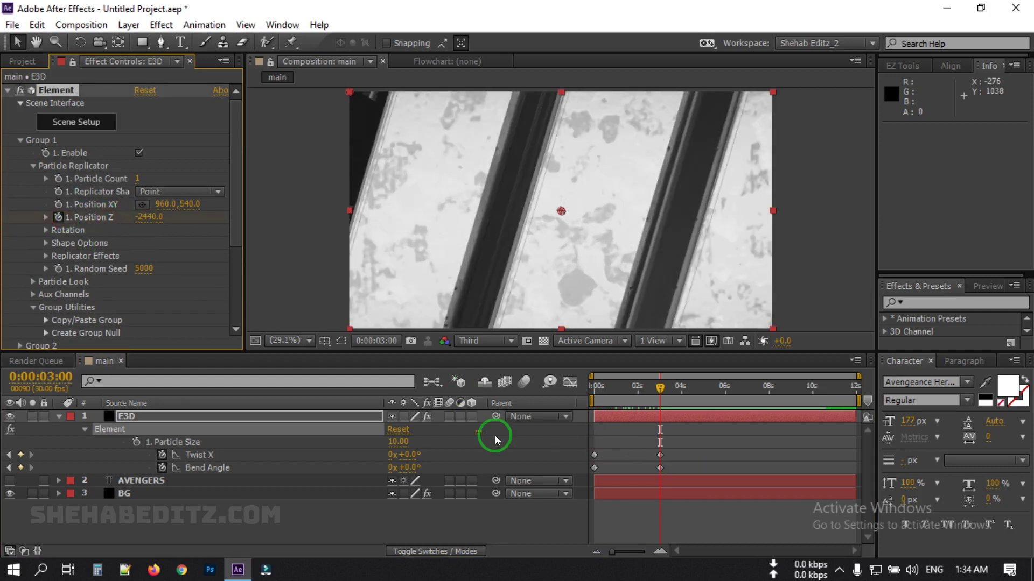
{"action": "left_click", "coordinate": [131, 417]}
{"action": "key", "text": "u"}
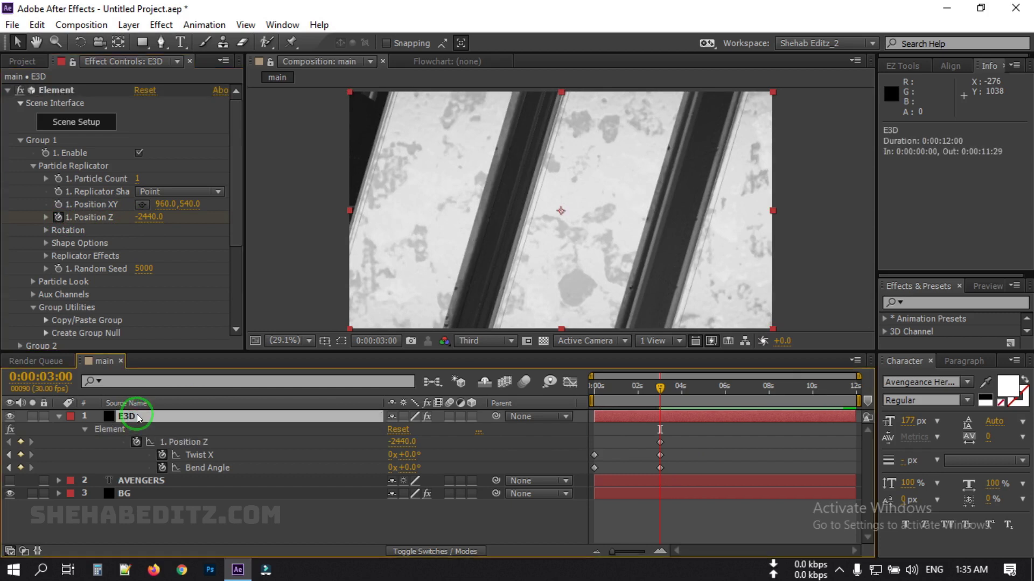
{"action": "left_click", "coordinate": [617, 449]}
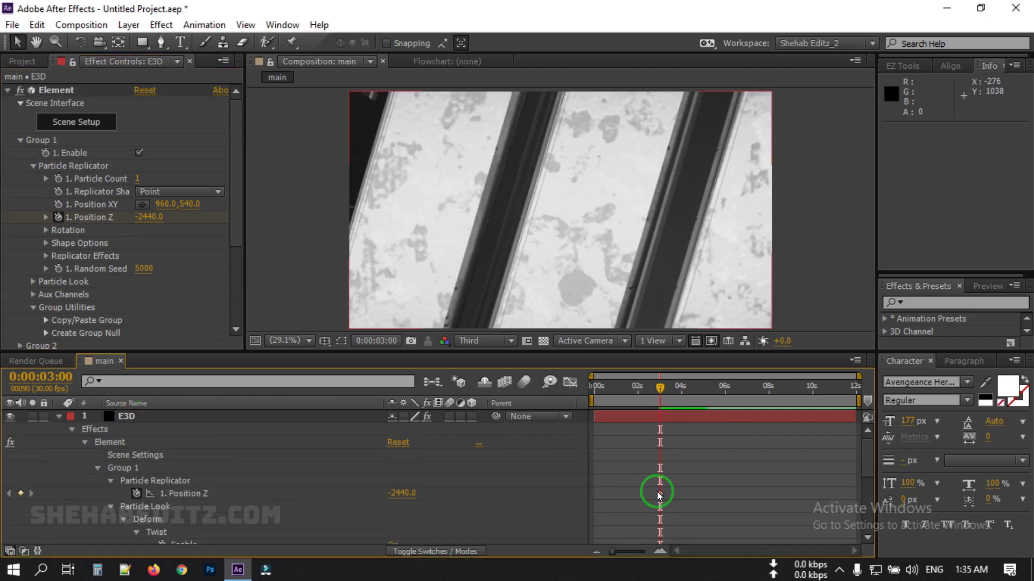
{"action": "left_click_drag", "start_coordinate": [660, 494], "coordinate": [634, 497]}
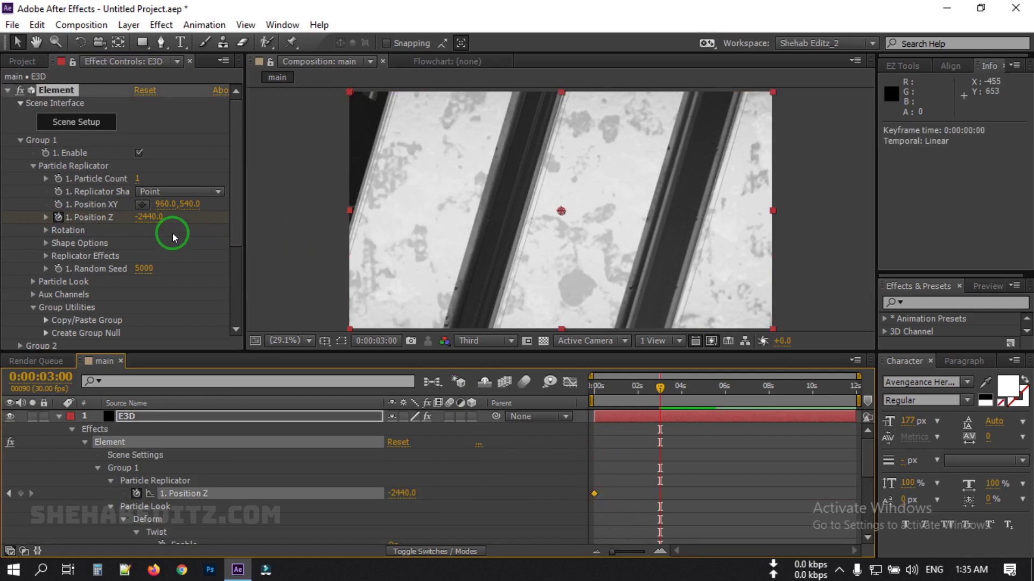
Step: Set Position Z to 10 at 3 s so the title flies in
{"action": "left_click", "coordinate": [149, 218]}
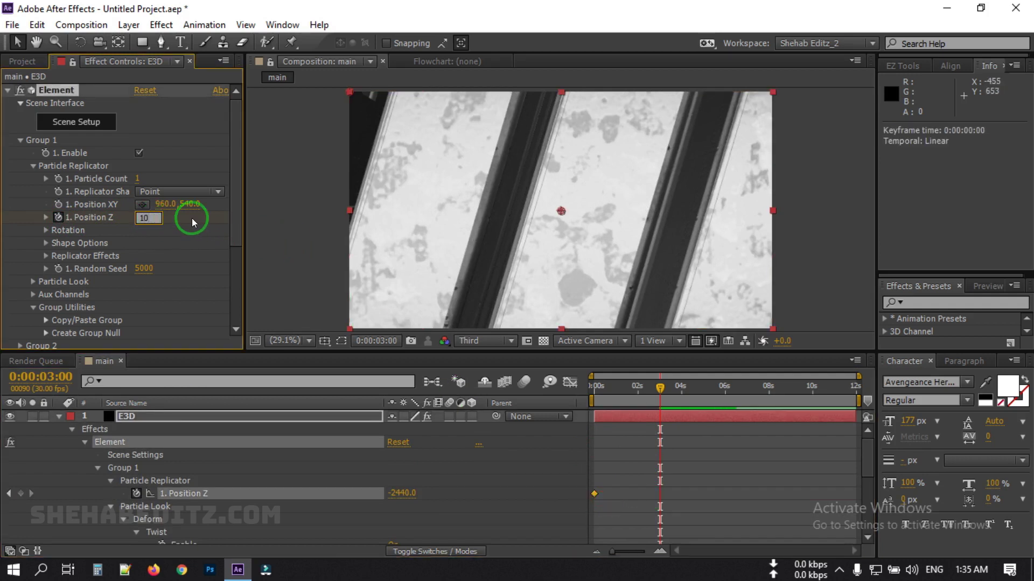
{"action": "key", "text": "Return"}
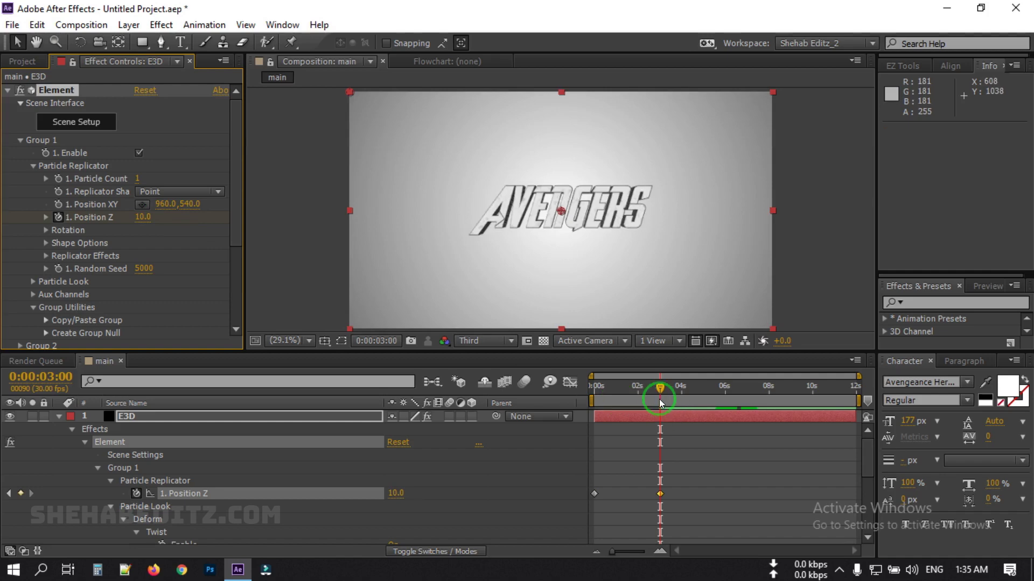
{"action": "left_click_drag", "start_coordinate": [650, 399], "coordinate": [658, 418]}
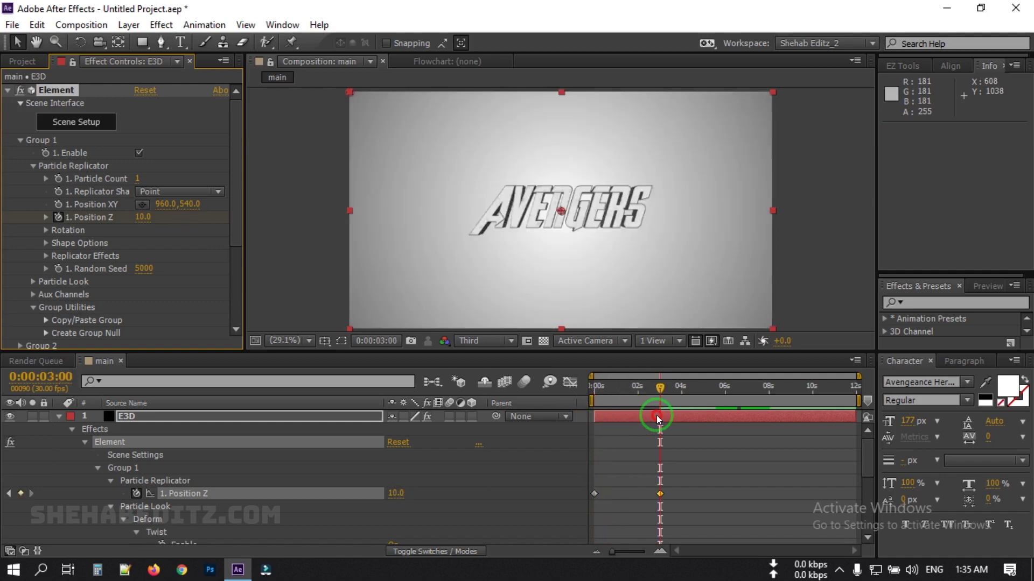
{"action": "left_click", "coordinate": [574, 363]}
Step: Keyframe Position XY at 662, 540 at 0 s
{"action": "left_click_drag", "start_coordinate": [651, 393], "coordinate": [654, 398]}
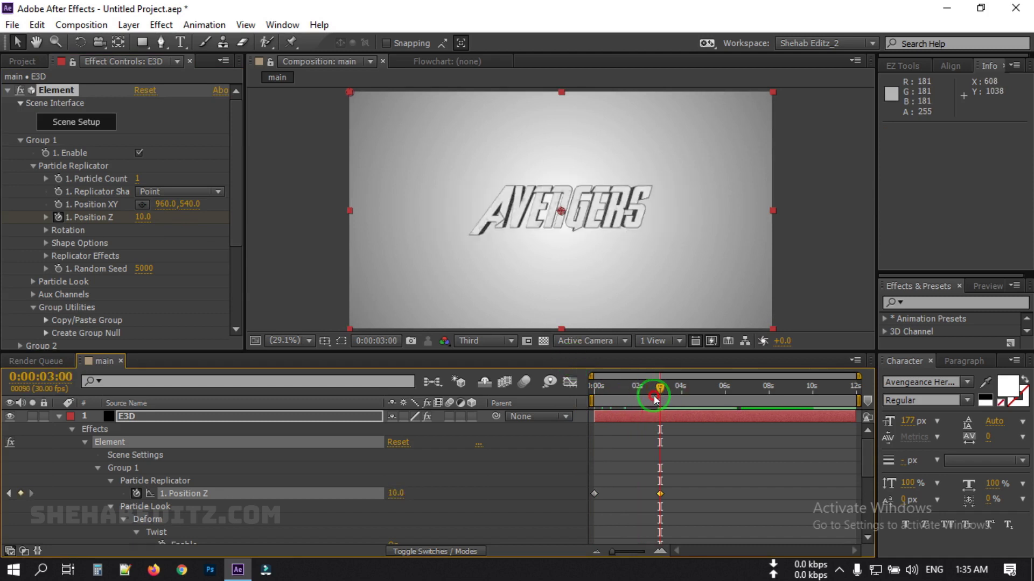
{"action": "left_click", "coordinate": [59, 206]}
{"action": "left_click_drag", "start_coordinate": [664, 386], "coordinate": [535, 392]}
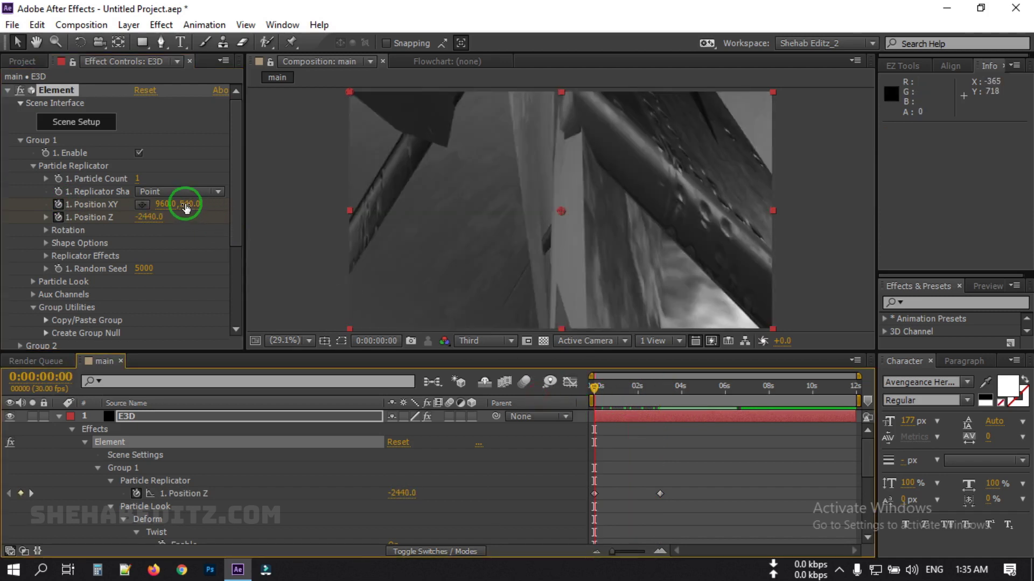
{"action": "left_click_drag", "start_coordinate": [124, 204], "coordinate": [51, 215]}
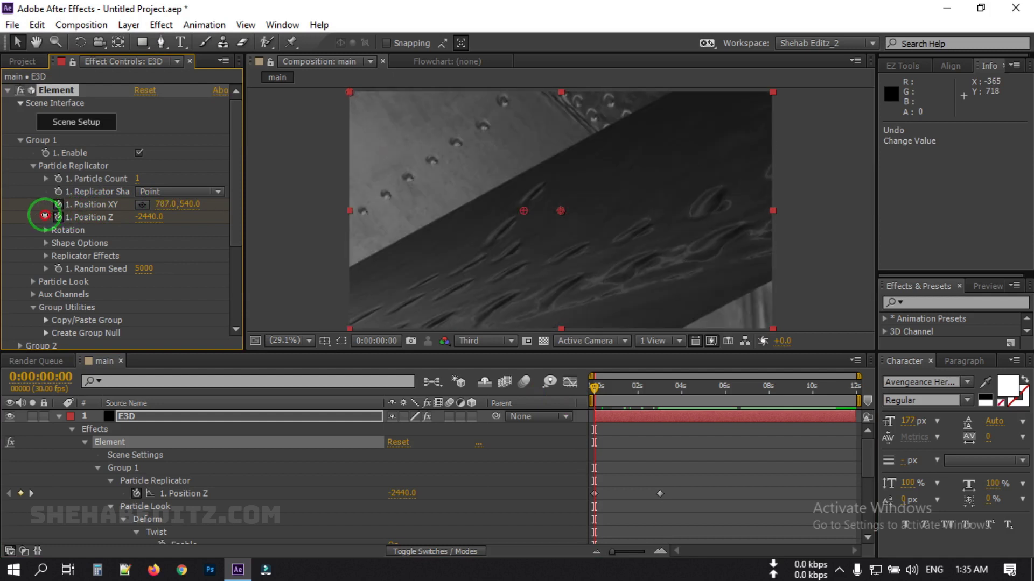
{"action": "scroll", "coordinate": [574, 198], "scroll_direction": "down", "scroll_amount": 2}
{"action": "left_click_drag", "start_coordinate": [161, 204], "coordinate": [76, 228]}
{"action": "mouse_move", "coordinate": [594, 387]}
{"action": "left_mouse_down"}
{"action": "mouse_move", "coordinate": [651, 393]}
{"action": "mouse_move", "coordinate": [596, 392]}
{"action": "left_mouse_up"}
{"action": "left_click", "coordinate": [58, 417]}
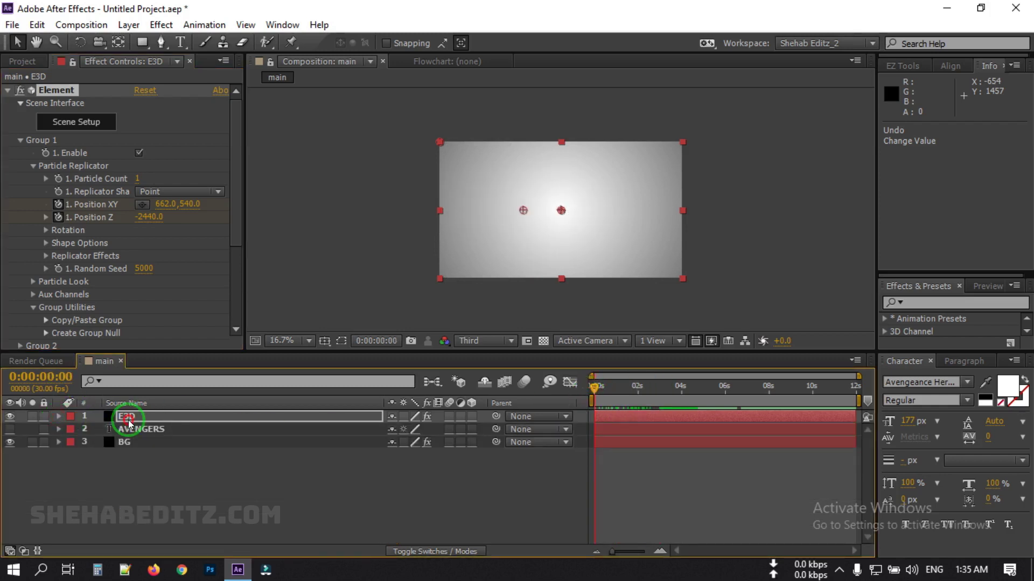
{"action": "left_click", "coordinate": [157, 419]}
{"action": "key", "text": "u"}
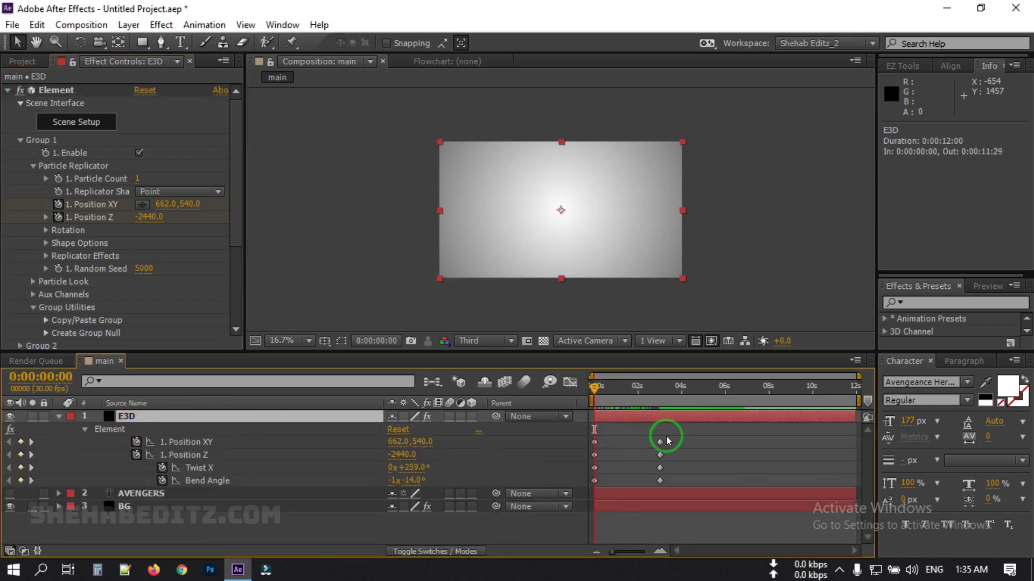
{"action": "left_click_drag", "start_coordinate": [684, 446], "coordinate": [588, 468]}
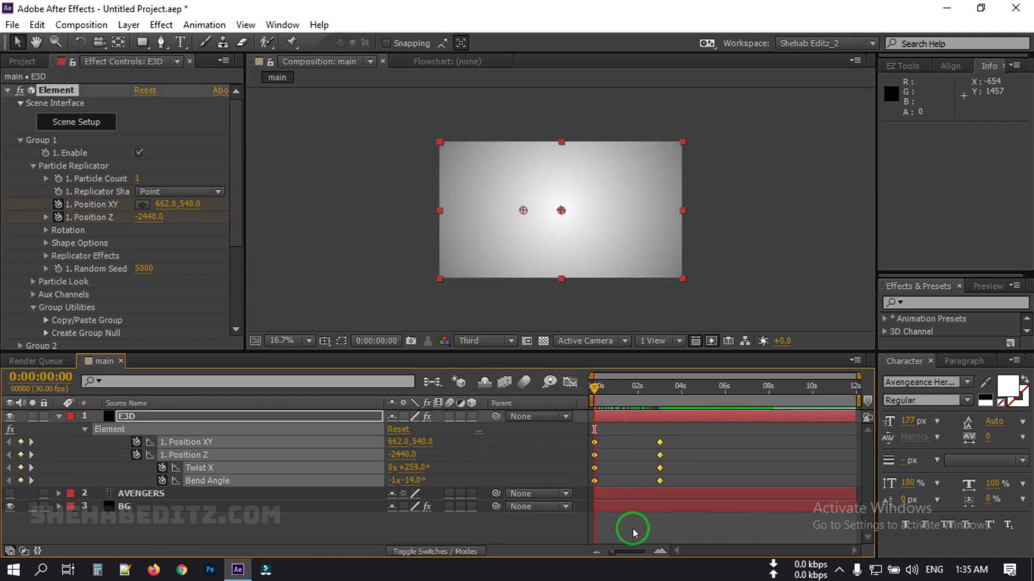
{"action": "key", "text": "space"}
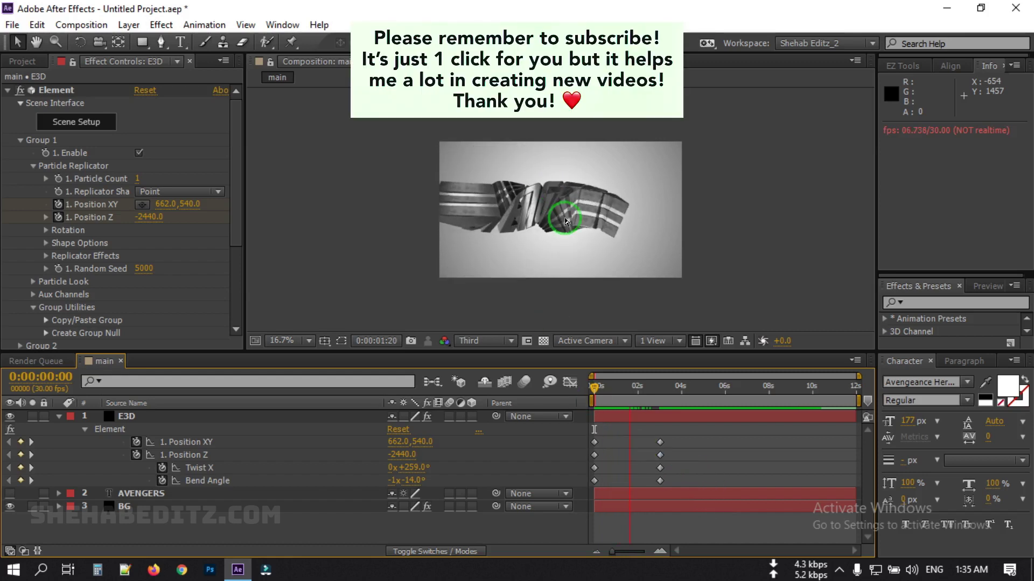
{"action": "left_click", "coordinate": [651, 407]}
{"action": "left_click", "coordinate": [50, 431]}
{"action": "left_click", "coordinate": [62, 416]}
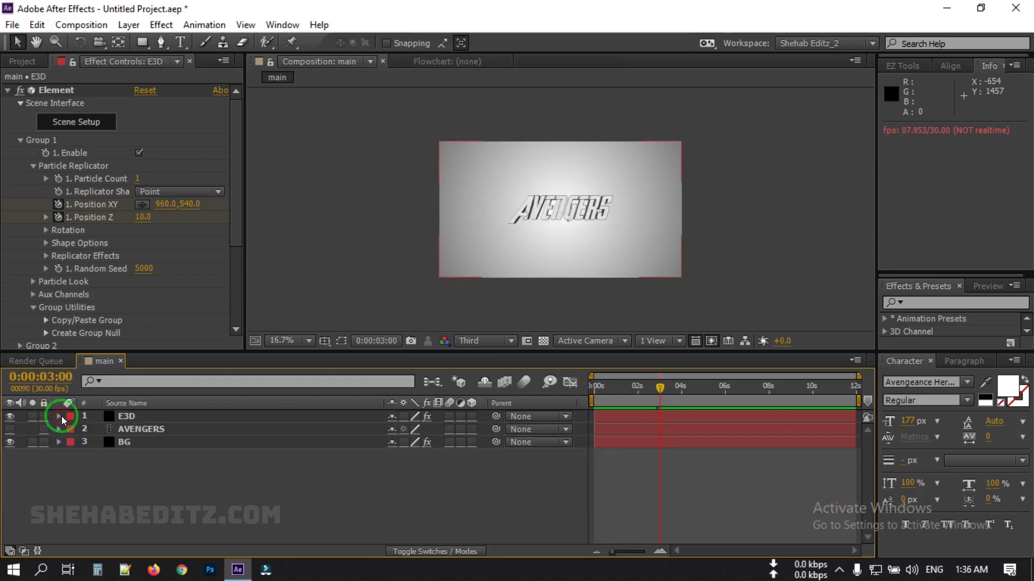
{"action": "right_click", "coordinate": [140, 495]}
Step: Add a point light, Light 1, with a deeper blue colour
{"action": "mouse_move", "coordinate": [193, 338]}
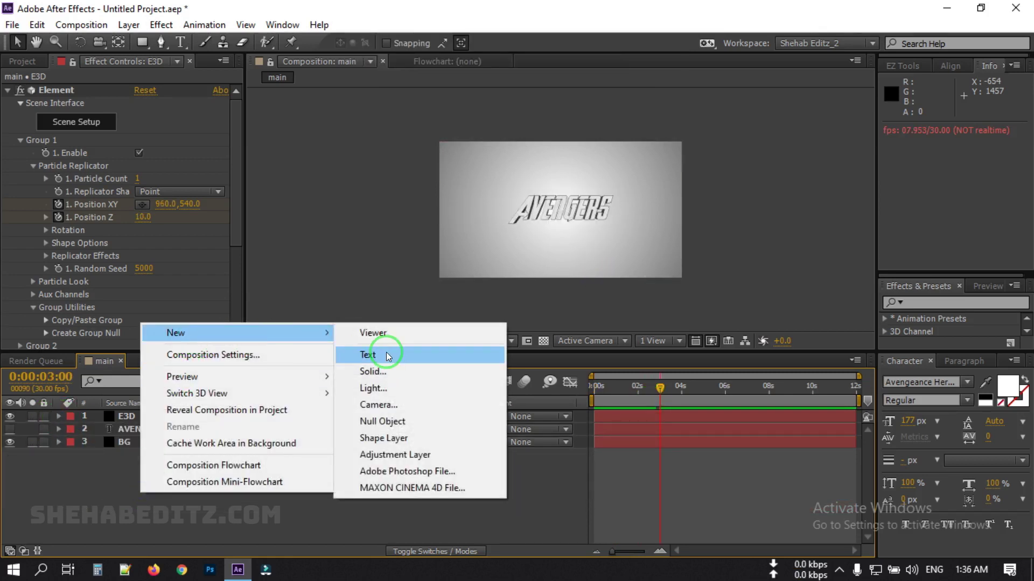
{"action": "left_click", "coordinate": [382, 386]}
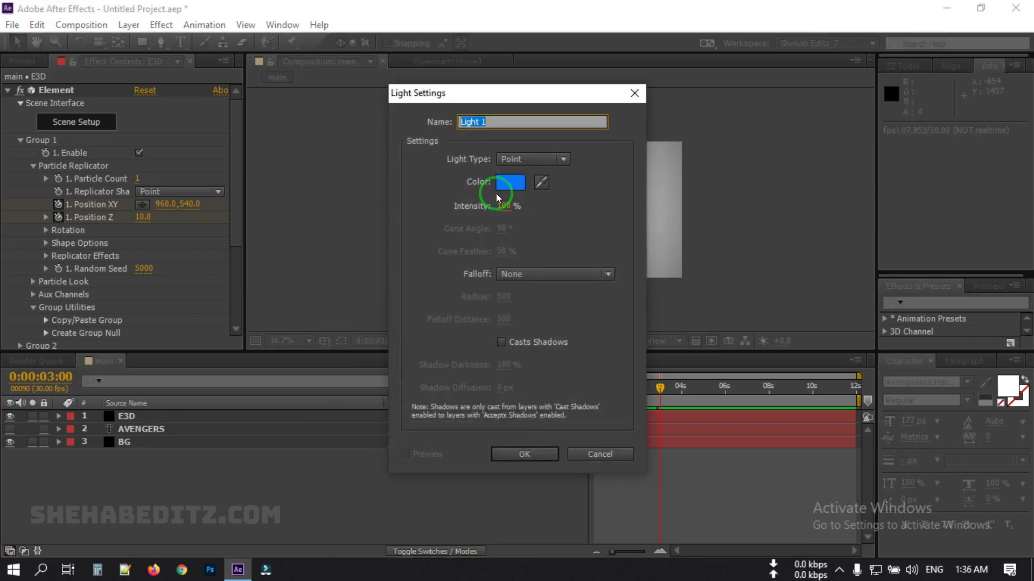
{"action": "left_click", "coordinate": [510, 183]}
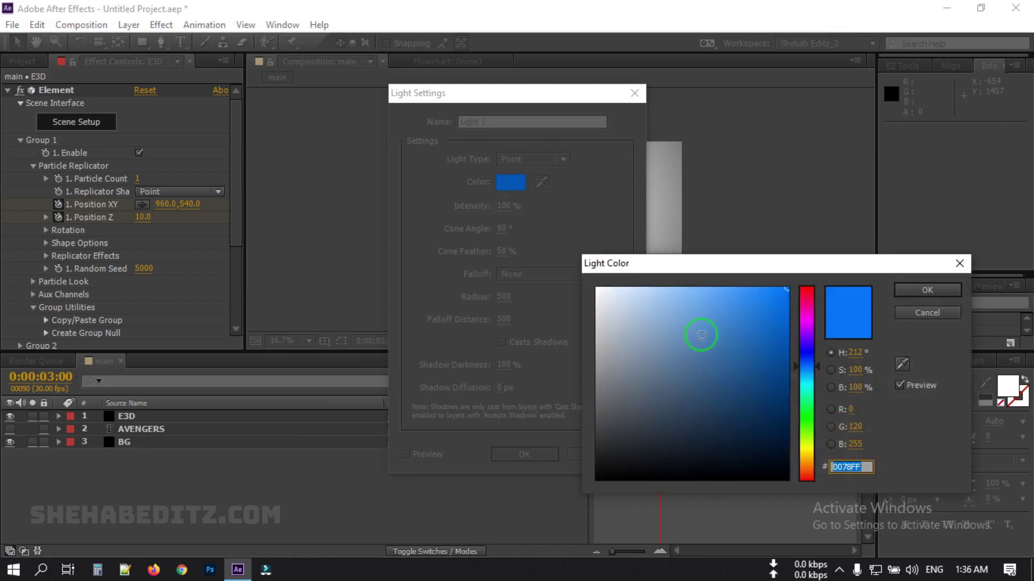
{"action": "left_click_drag", "start_coordinate": [808, 368], "coordinate": [808, 358]}
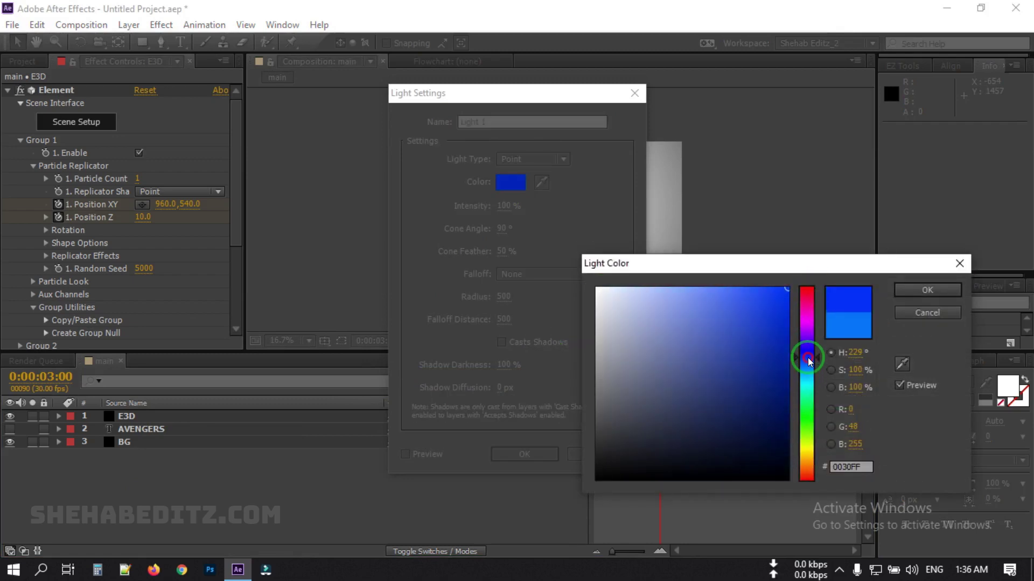
{"action": "left_click", "coordinate": [915, 289]}
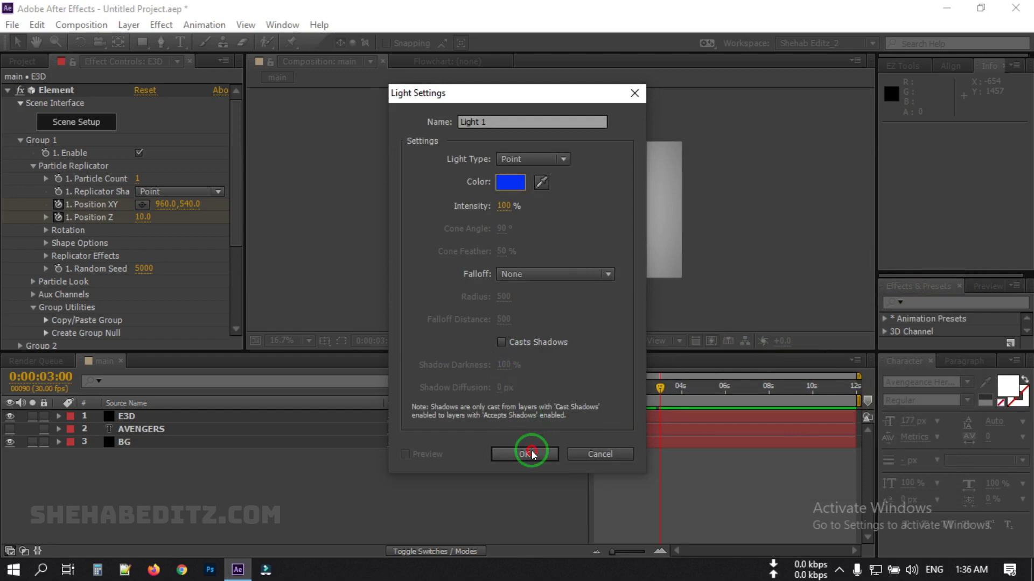
{"action": "left_click", "coordinate": [528, 455]}
Step: In Top view, move Light 1 left of the title to about 194, −1154, 17.3
{"action": "left_click", "coordinate": [591, 342]}
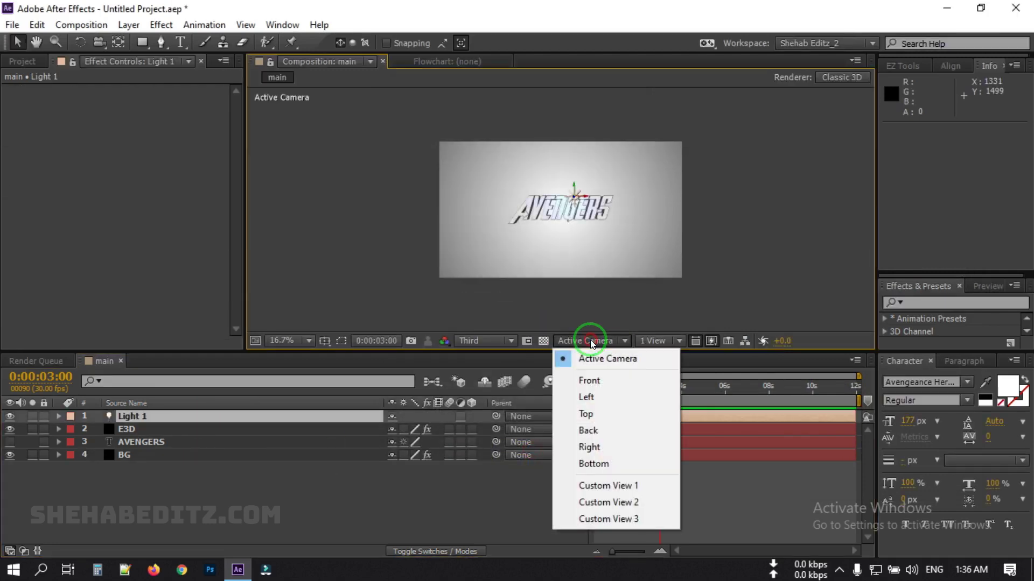
{"action": "left_click", "coordinate": [592, 414]}
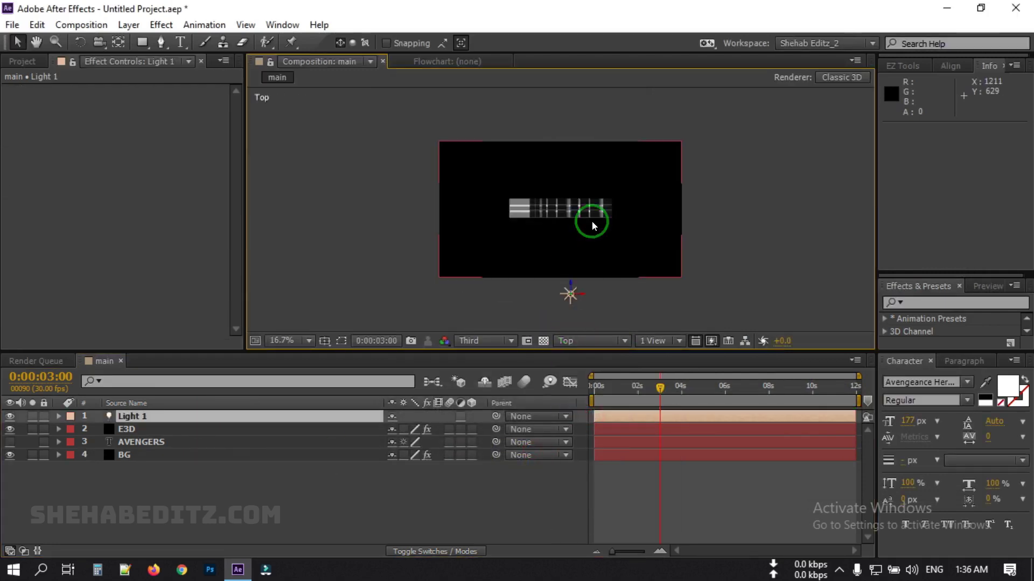
{"action": "key", "text": "period"}
{"action": "key", "text": "period"}
{"action": "key", "text": "comma"}
{"action": "key", "text": "comma"}
{"action": "left_click_drag", "start_coordinate": [579, 293], "coordinate": [512, 224]}
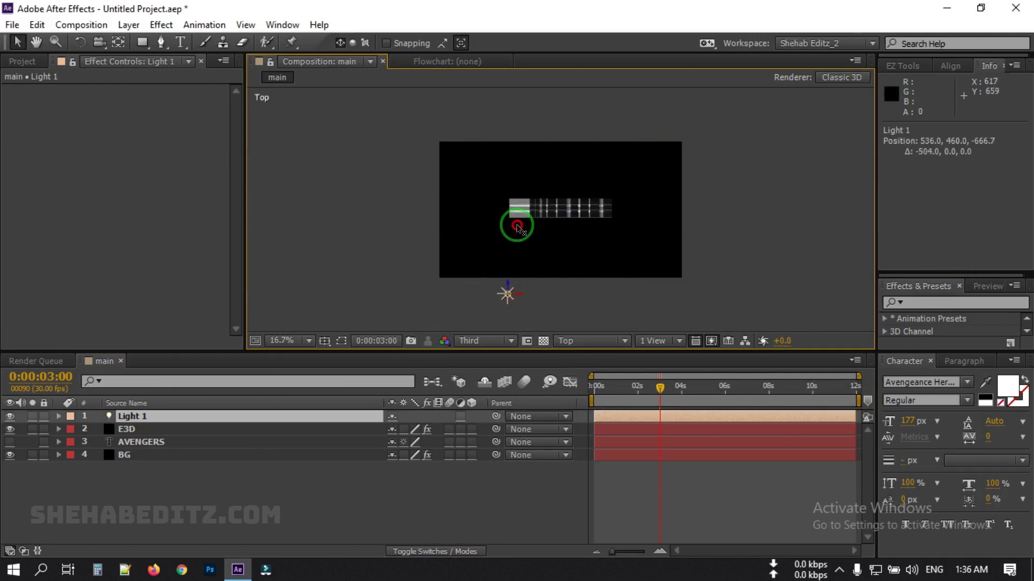
{"action": "left_click_drag", "start_coordinate": [506, 288], "coordinate": [665, 214]}
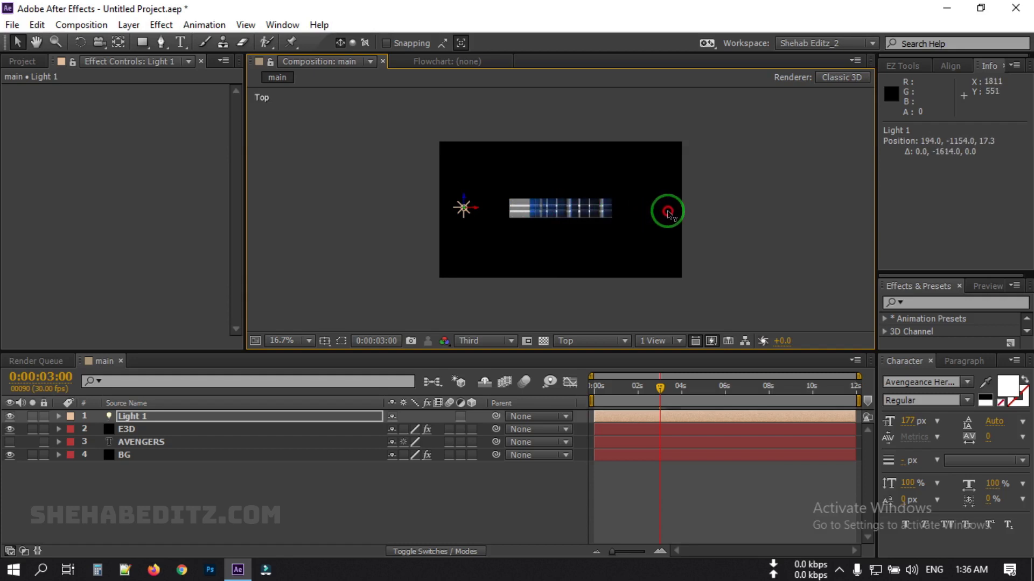
{"action": "left_click", "coordinate": [134, 418]}
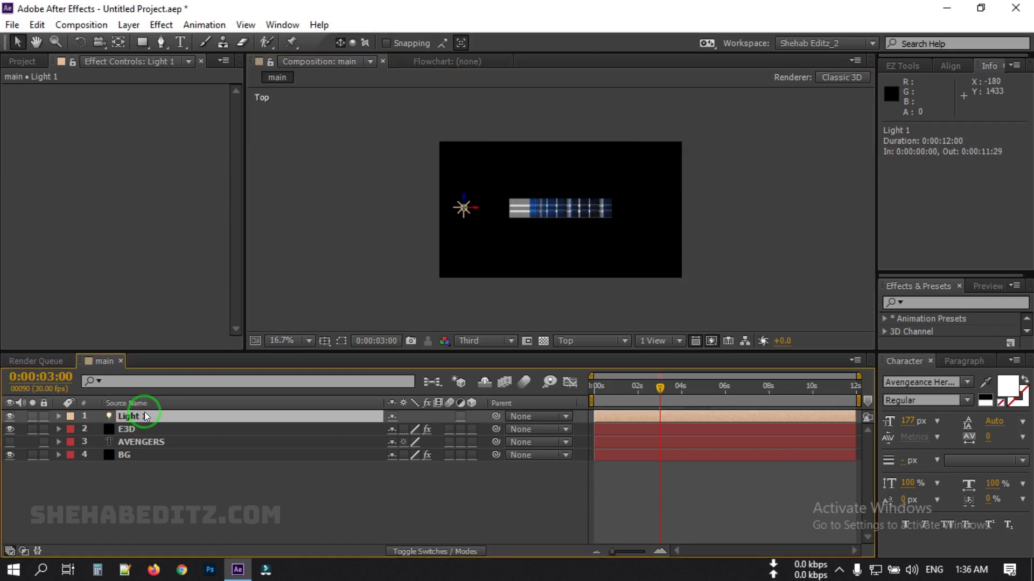
Step: Duplicate Light 1 as Light 2, move it right, and make it pure red (FF0000)
{"action": "key", "text": "ctrl+d"}
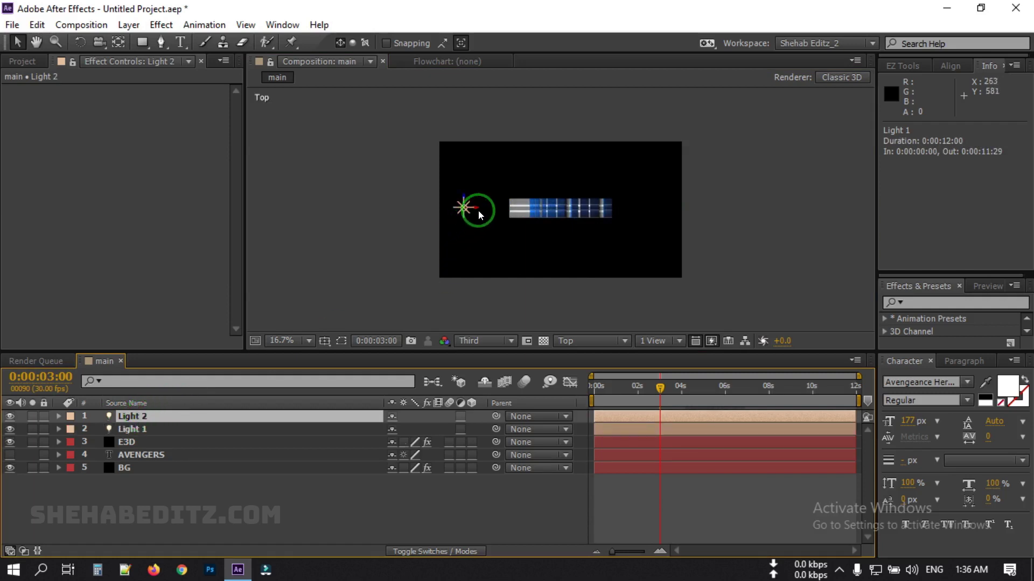
{"action": "left_click_drag", "start_coordinate": [479, 211], "coordinate": [682, 218]}
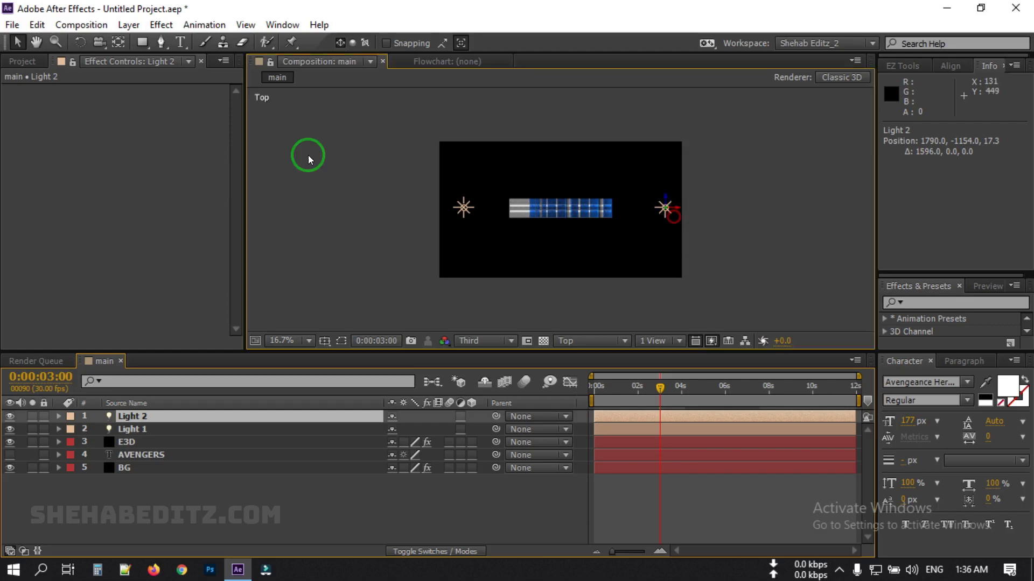
{"action": "left_click", "coordinate": [129, 25]}
{"action": "left_click", "coordinate": [144, 42]}
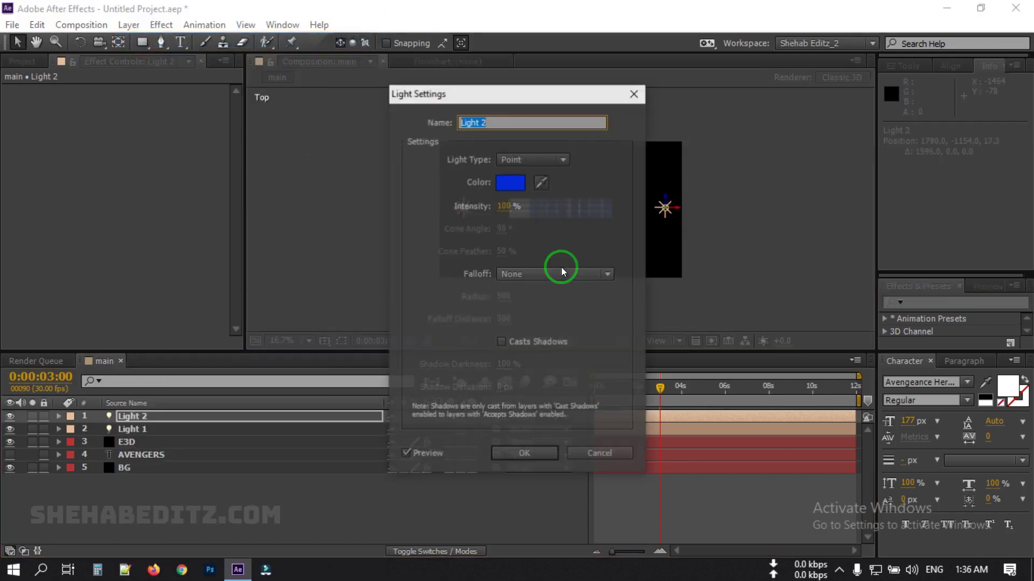
{"action": "left_click", "coordinate": [516, 185]}
{"action": "left_click_drag", "start_coordinate": [805, 351], "coordinate": [811, 487]}
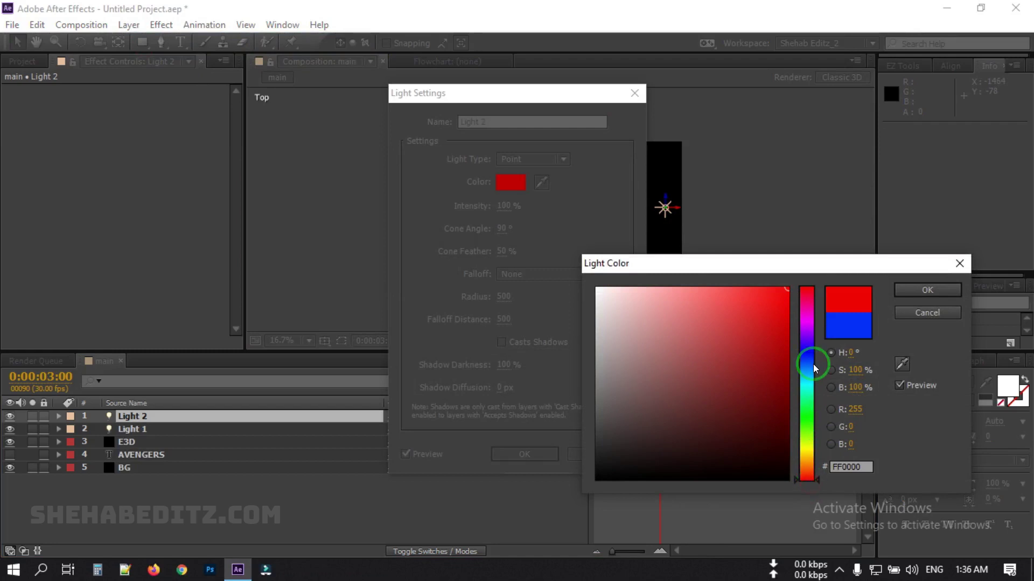
{"action": "left_click", "coordinate": [928, 291]}
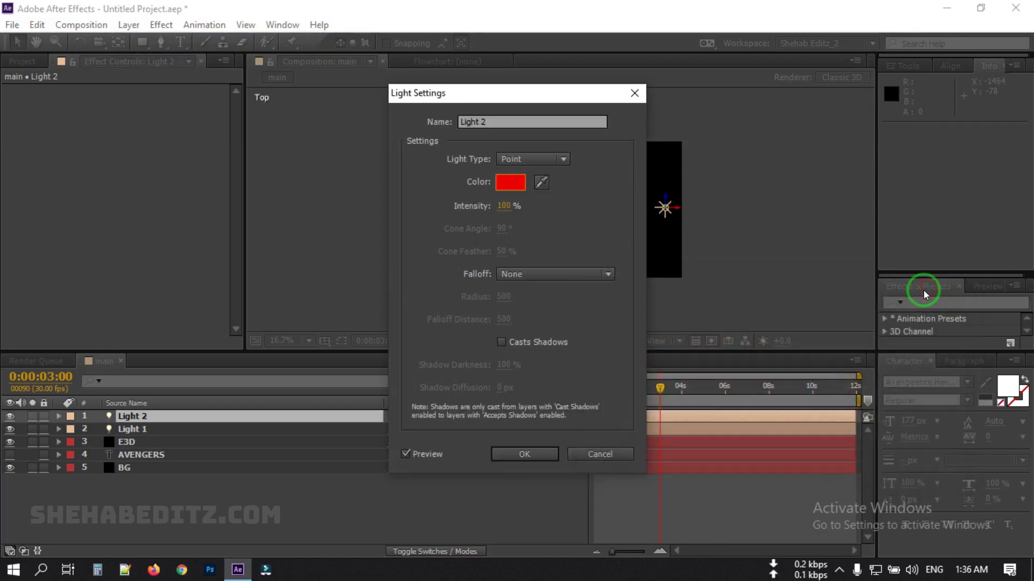
{"action": "left_click", "coordinate": [522, 455]}
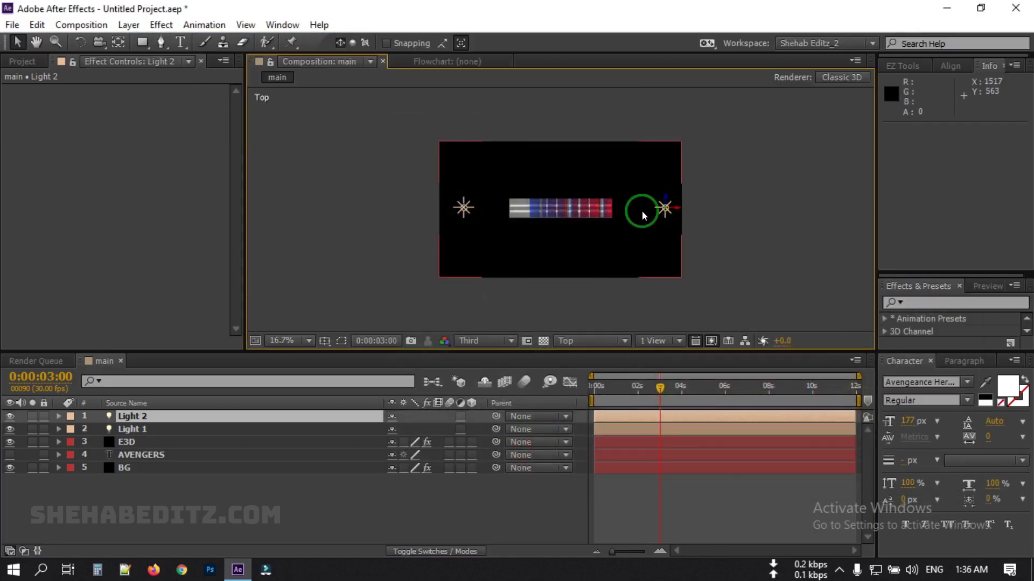
Step: Place Light 2 at about 1790, −866, 17.3, return to Active Camera, and preview
{"action": "left_click_drag", "start_coordinate": [660, 205], "coordinate": [631, 216]}
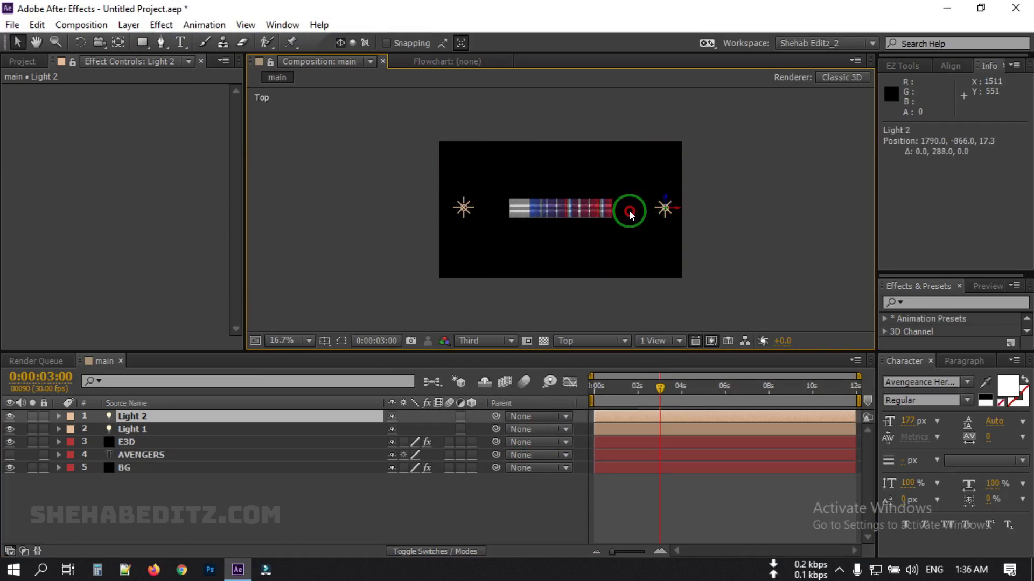
{"action": "left_click", "coordinate": [592, 341]}
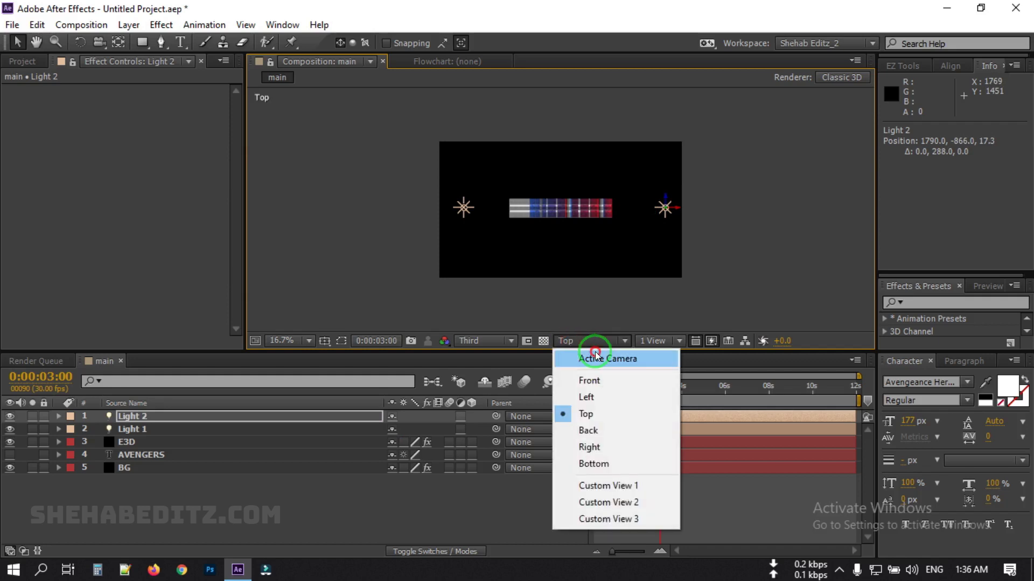
{"action": "left_click", "coordinate": [596, 356]}
{"action": "left_click", "coordinate": [445, 491]}
{"action": "left_click_drag", "start_coordinate": [654, 392], "coordinate": [618, 392]}
{"action": "key", "text": "KP_0"}
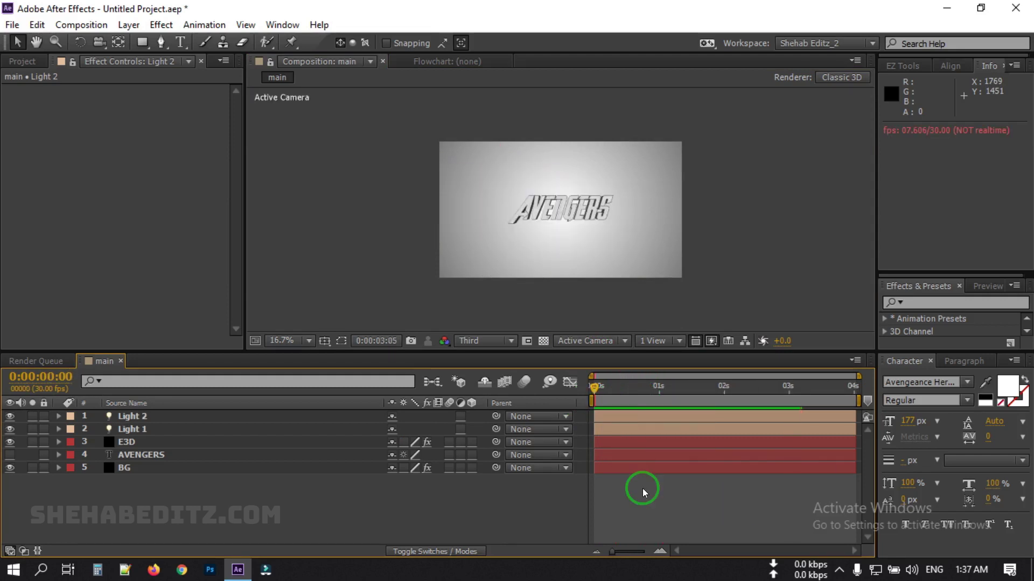
Step: Apply Easy Ease to all eight E3D keyframes
{"action": "left_click", "coordinate": [127, 443]}
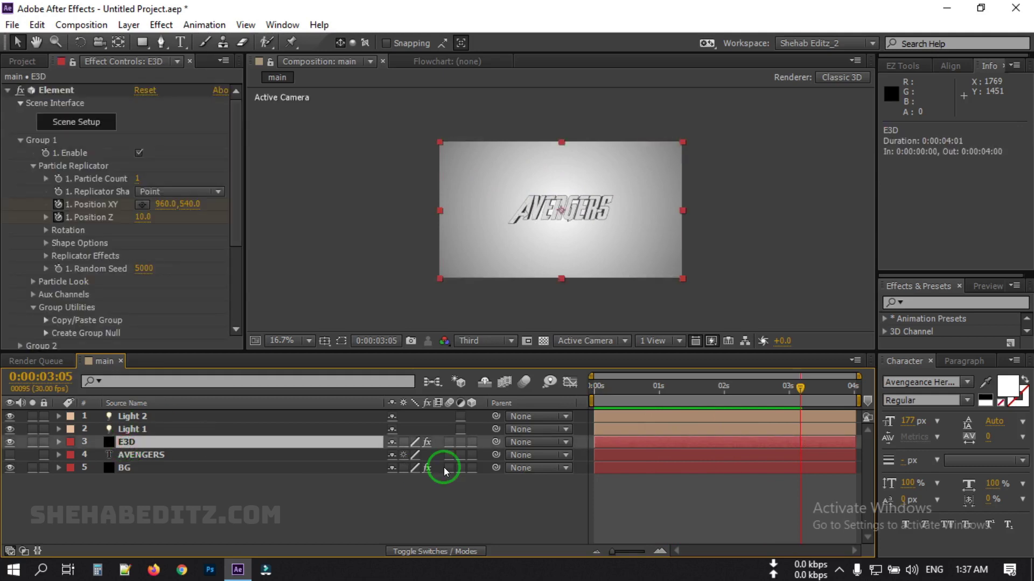
{"action": "key", "text": "u"}
{"action": "left_click_drag", "start_coordinate": [811, 463], "coordinate": [600, 515]}
{"action": "right_click", "coordinate": [598, 474]}
{"action": "left_click", "coordinate": [642, 457]}
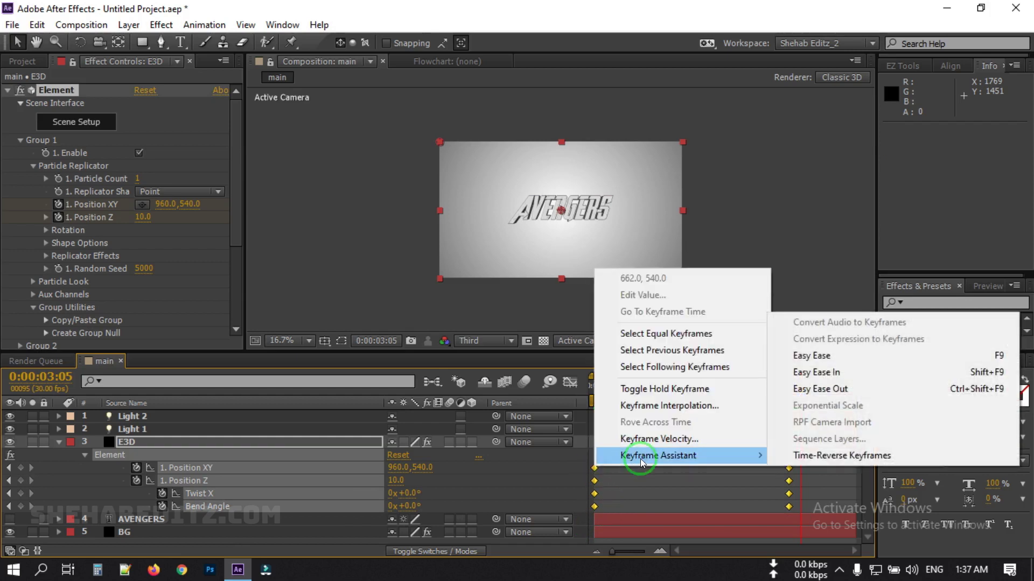
{"action": "left_click", "coordinate": [816, 361]}
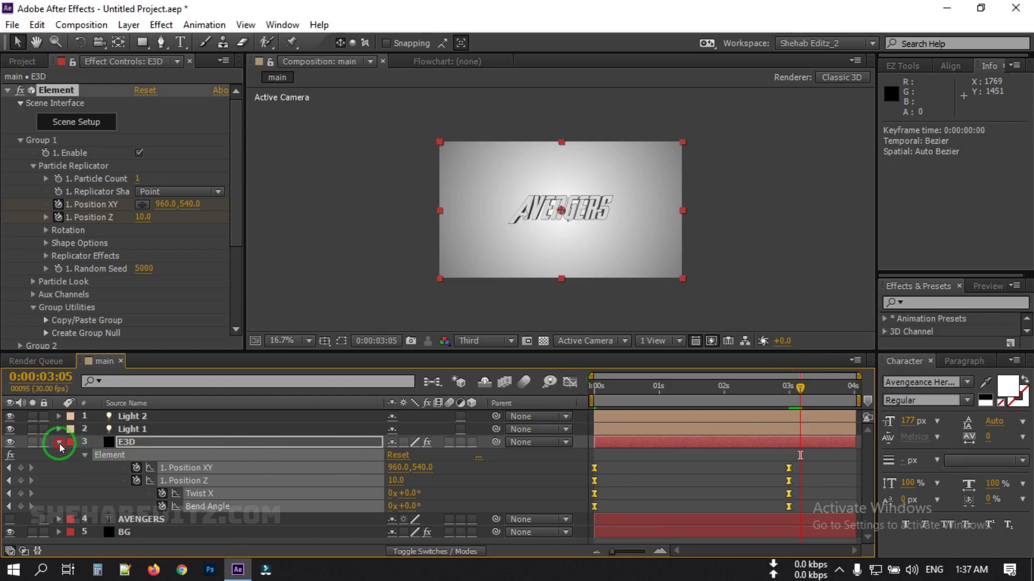
{"action": "left_click", "coordinate": [59, 442]}
Step: Return to the start and set viewer magnification to Fit up to 100%
{"action": "left_click_drag", "start_coordinate": [801, 398], "coordinate": [561, 415]}
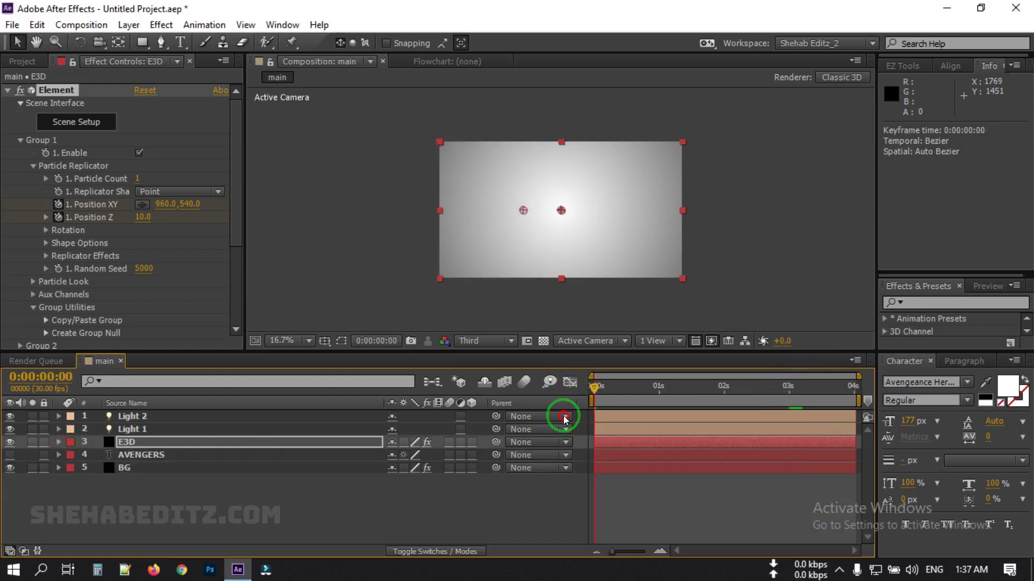
{"action": "left_click", "coordinate": [285, 340]}
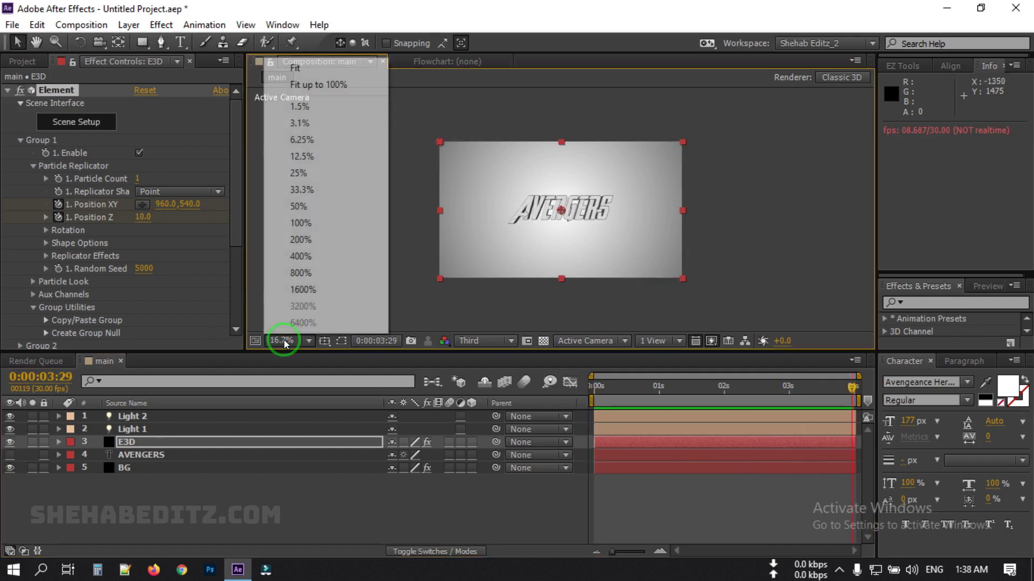
{"action": "left_click", "coordinate": [315, 85]}
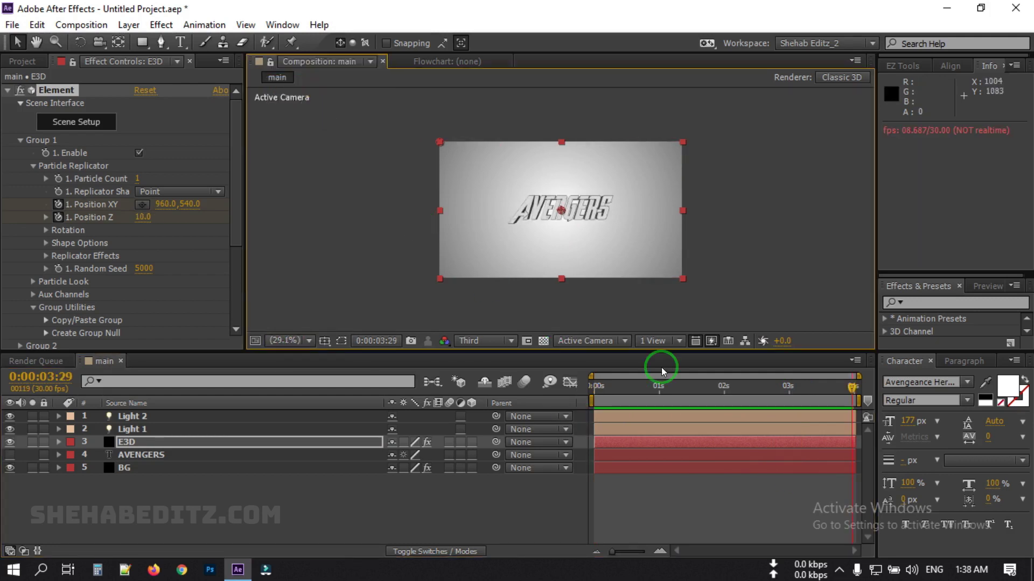
{"action": "left_click_drag", "start_coordinate": [855, 396], "coordinate": [490, 461]}
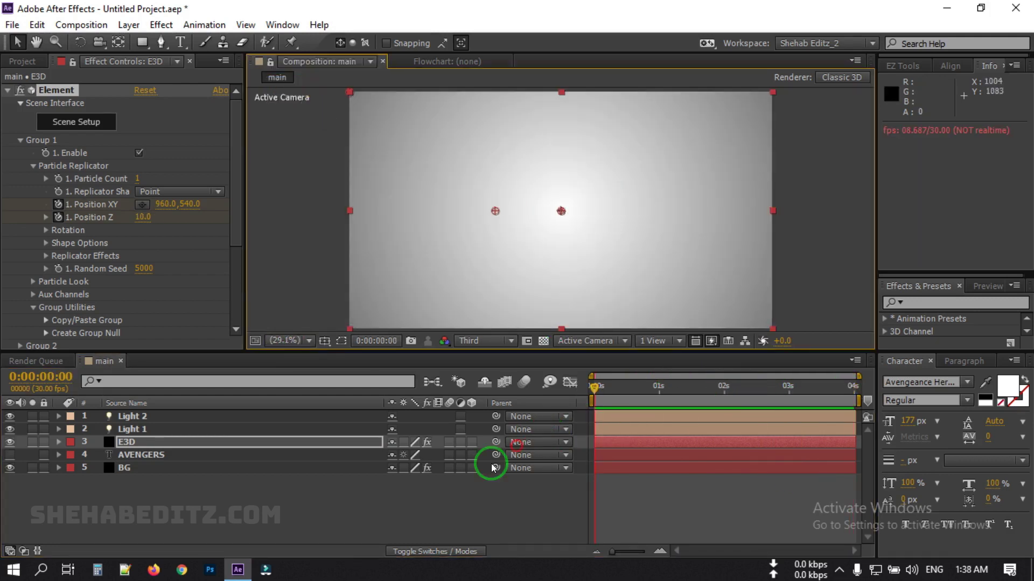
{"action": "left_click", "coordinate": [453, 497]}
{"action": "key", "text": "space"}
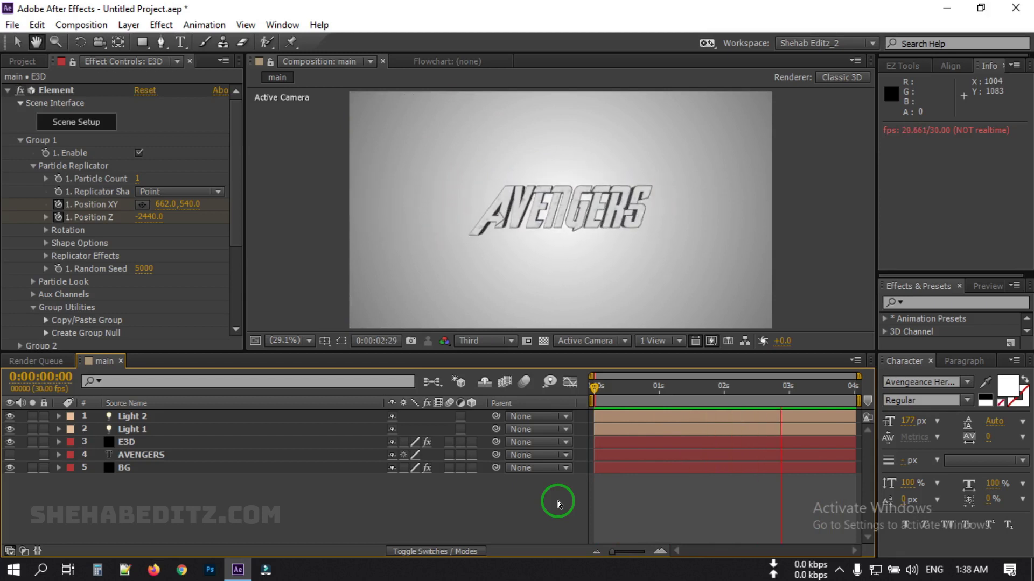
{"action": "key", "text": "space"}
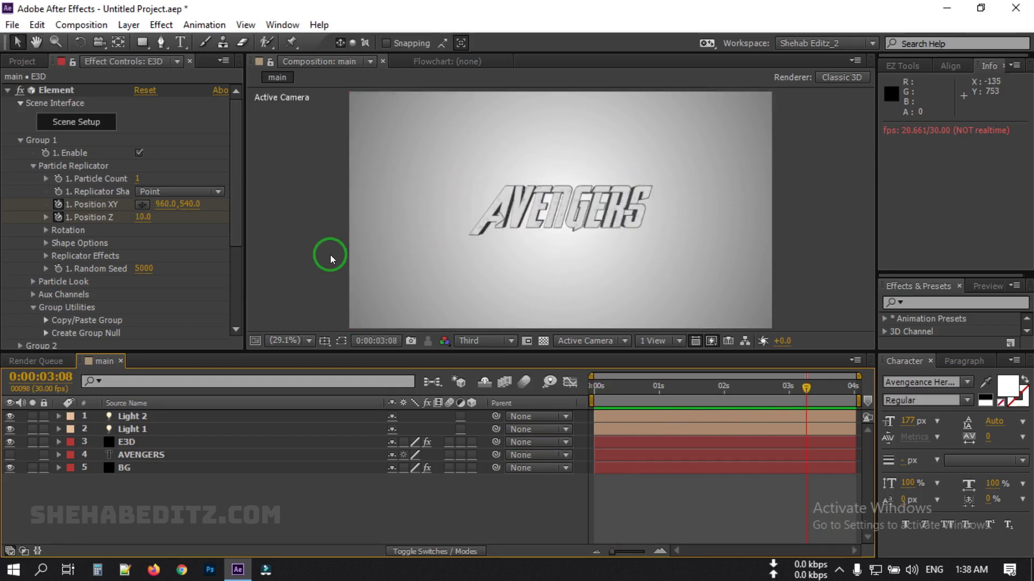